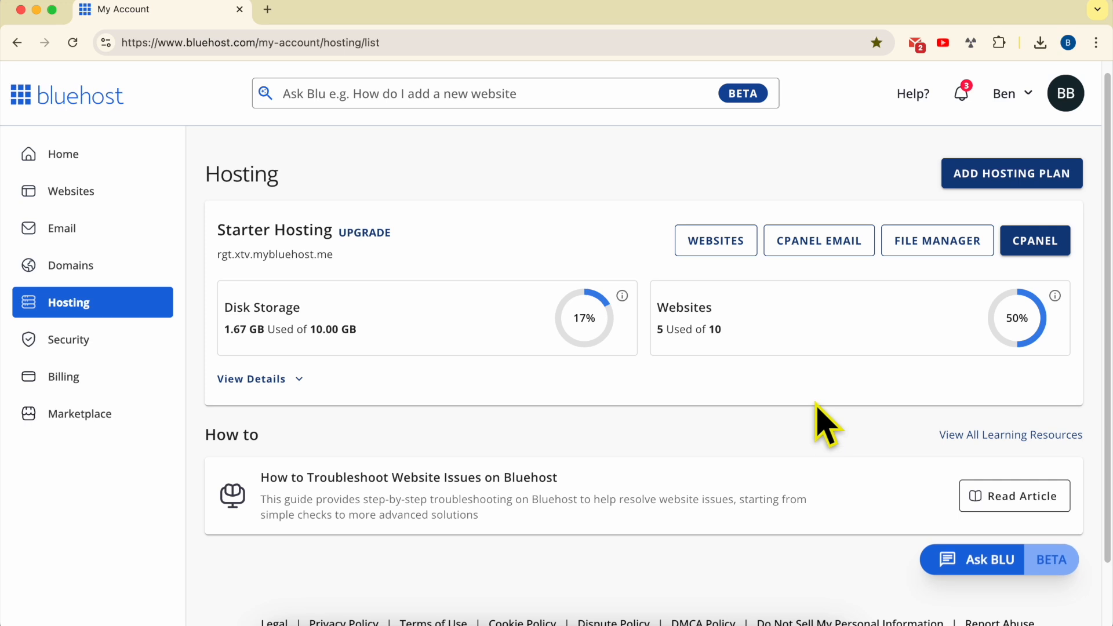
Open the list of hosted websites and look through the sites on the Starter Hosting plan.
click(93, 194)
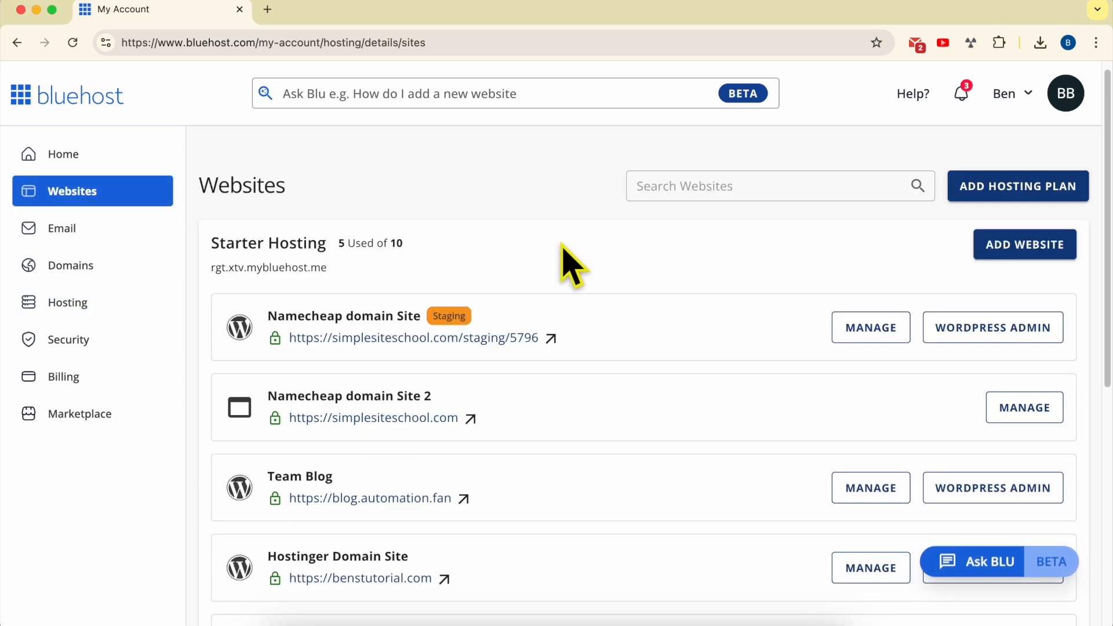
drag(561, 244, 571, 585)
click(606, 449)
triple_click(269, 241)
click(551, 447)
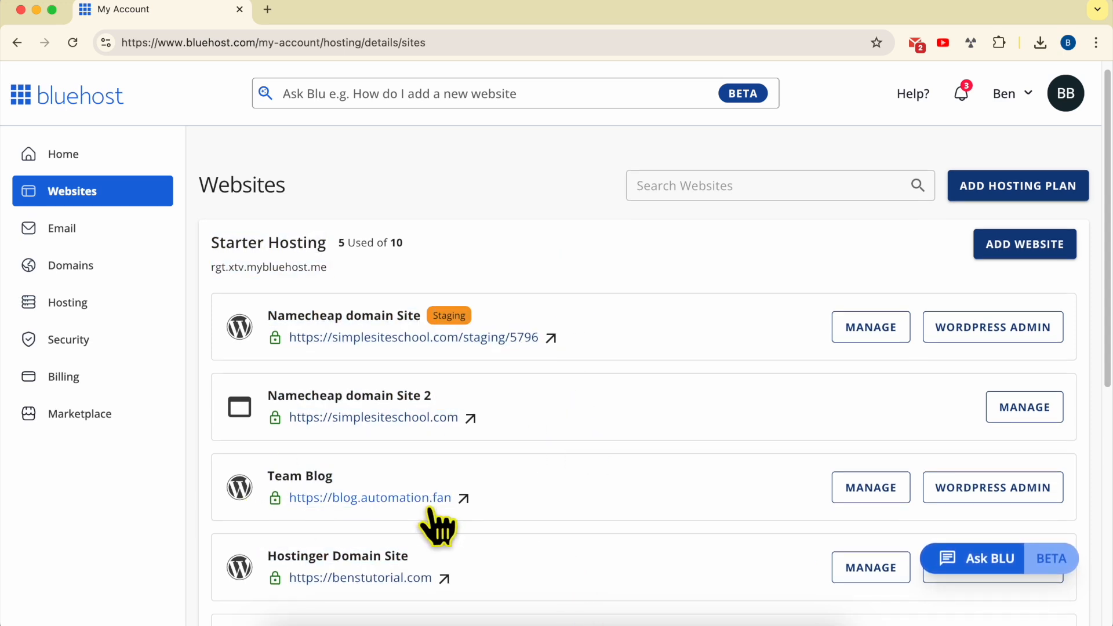
scroll(505, 516, down, 3)
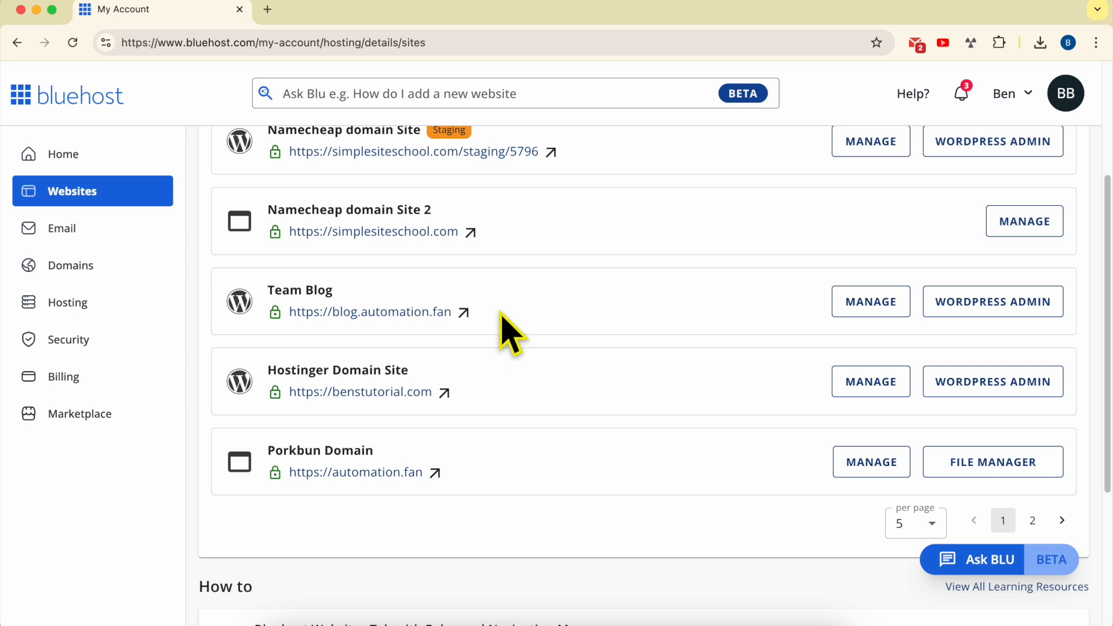
View the live benstutorial.com and blog.automation.fan sites, and return to the hosted websites list.
click(391, 393)
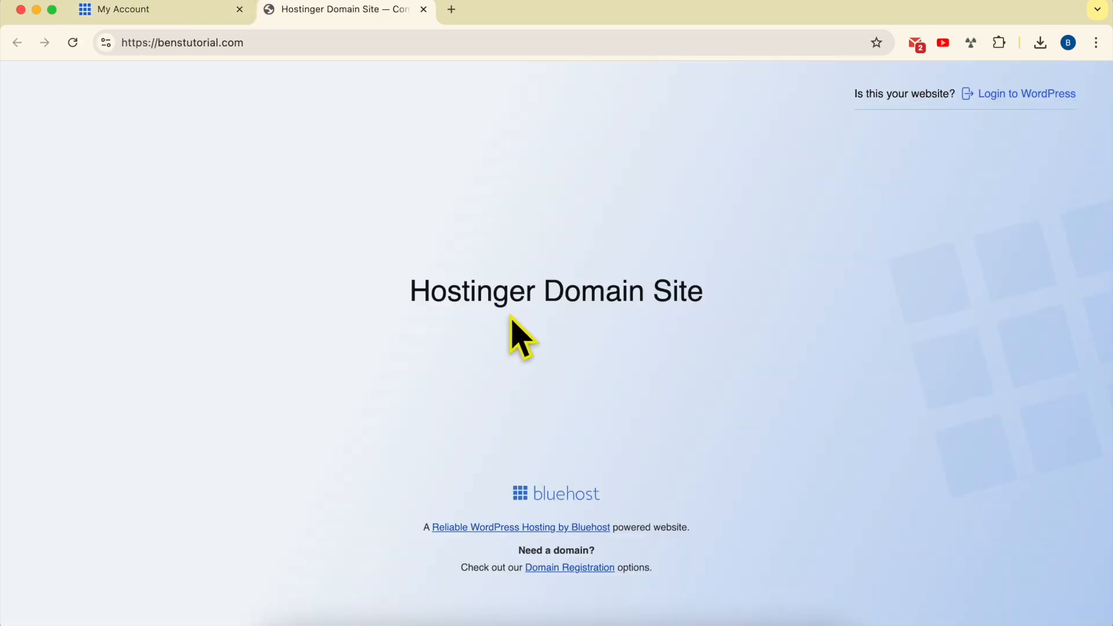
key(super+w)
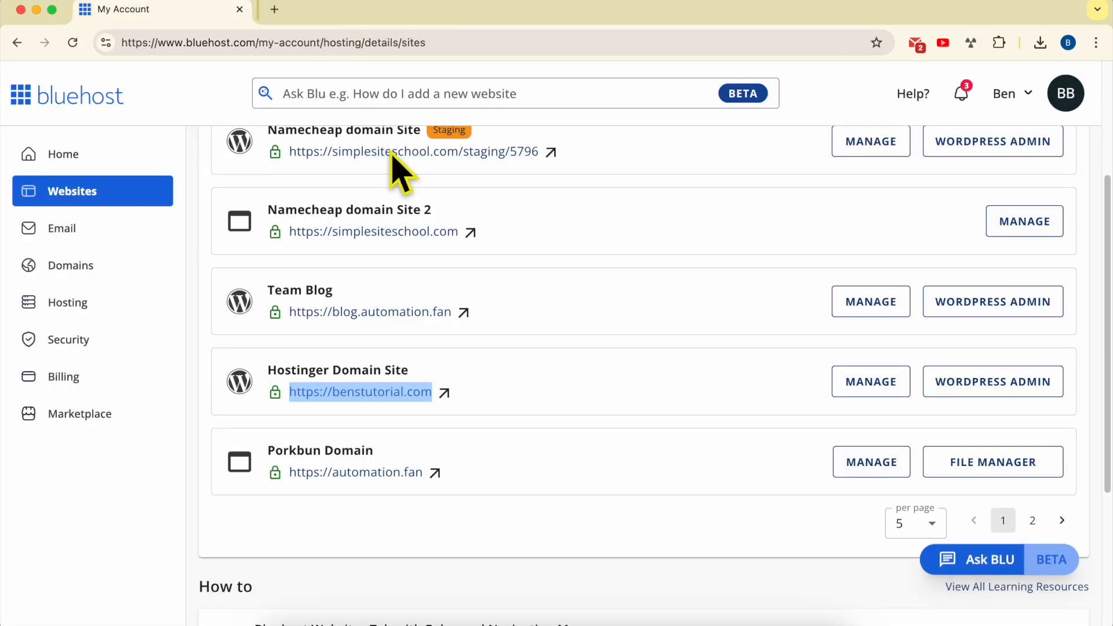
click(456, 311)
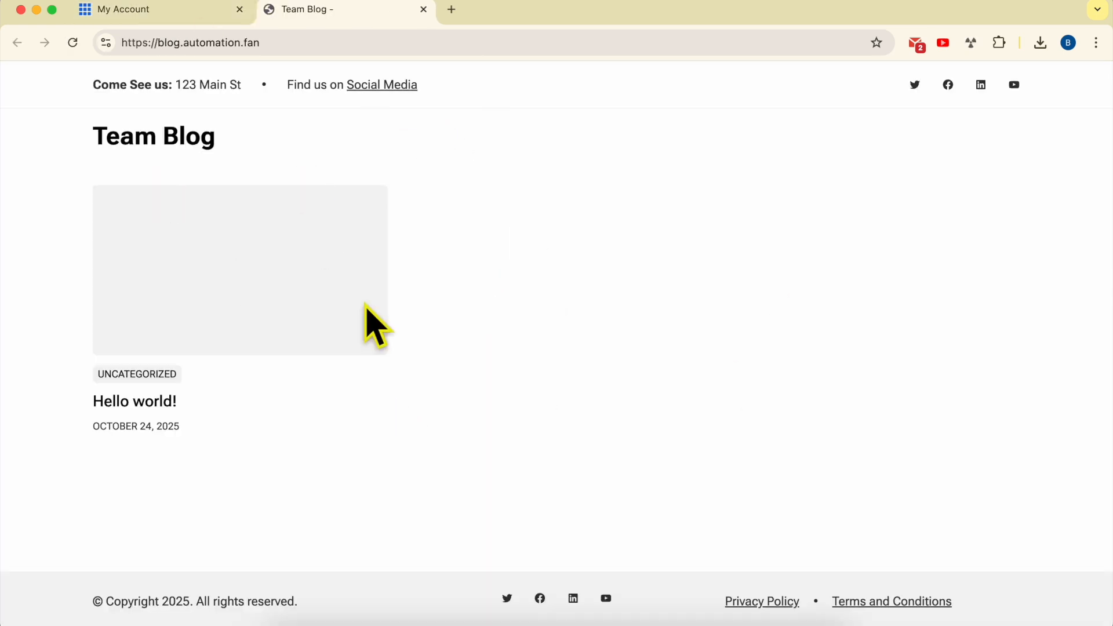
click(182, 10)
click(513, 308)
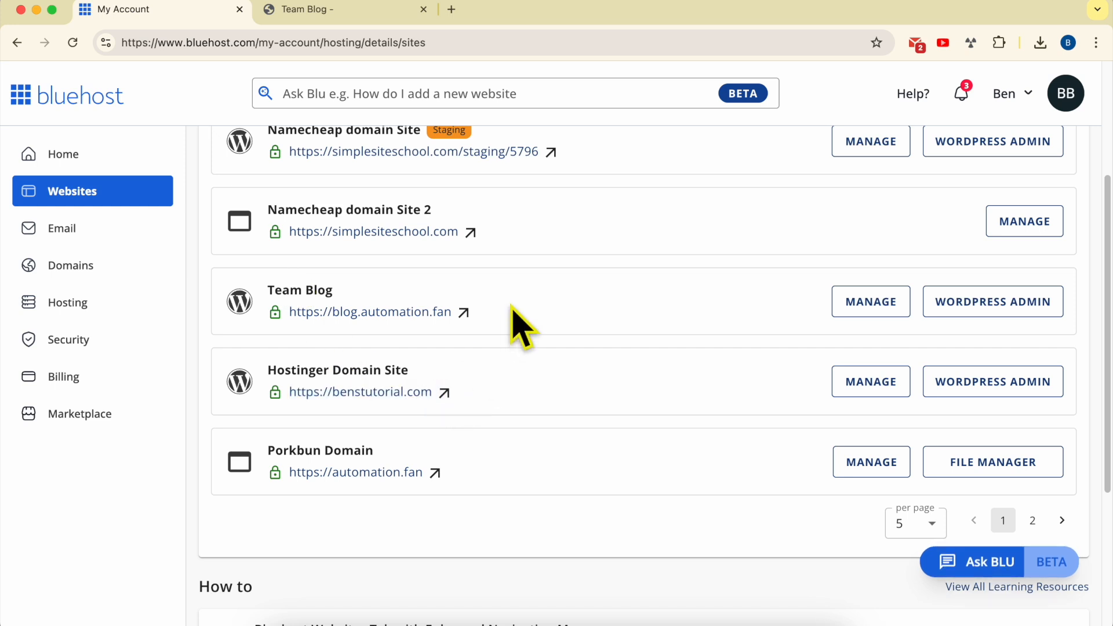
triple_click(512, 308)
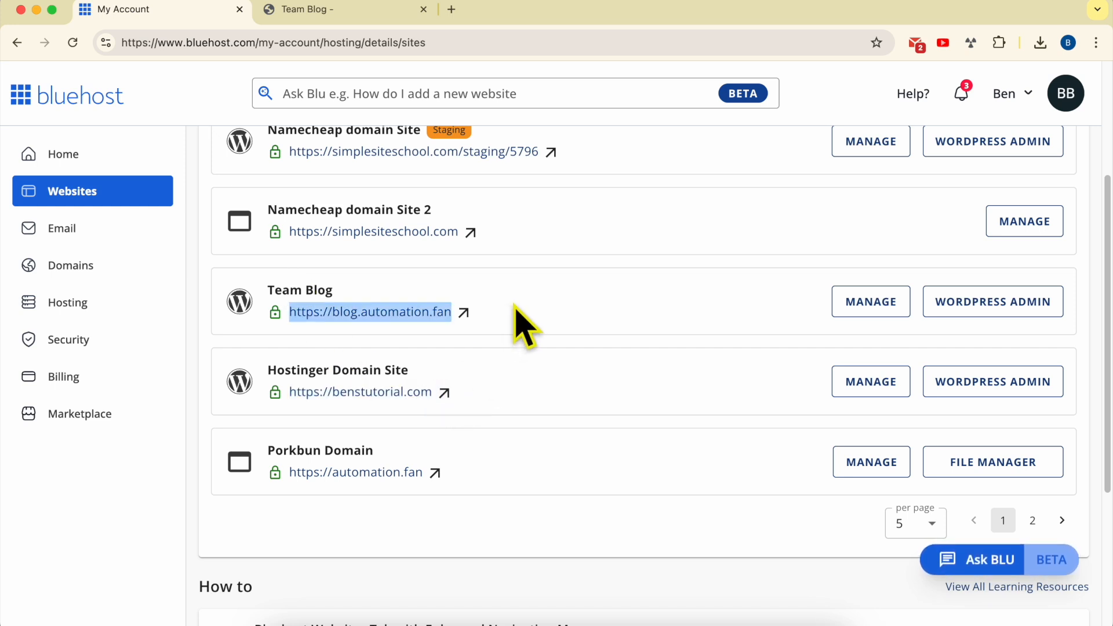
click(515, 309)
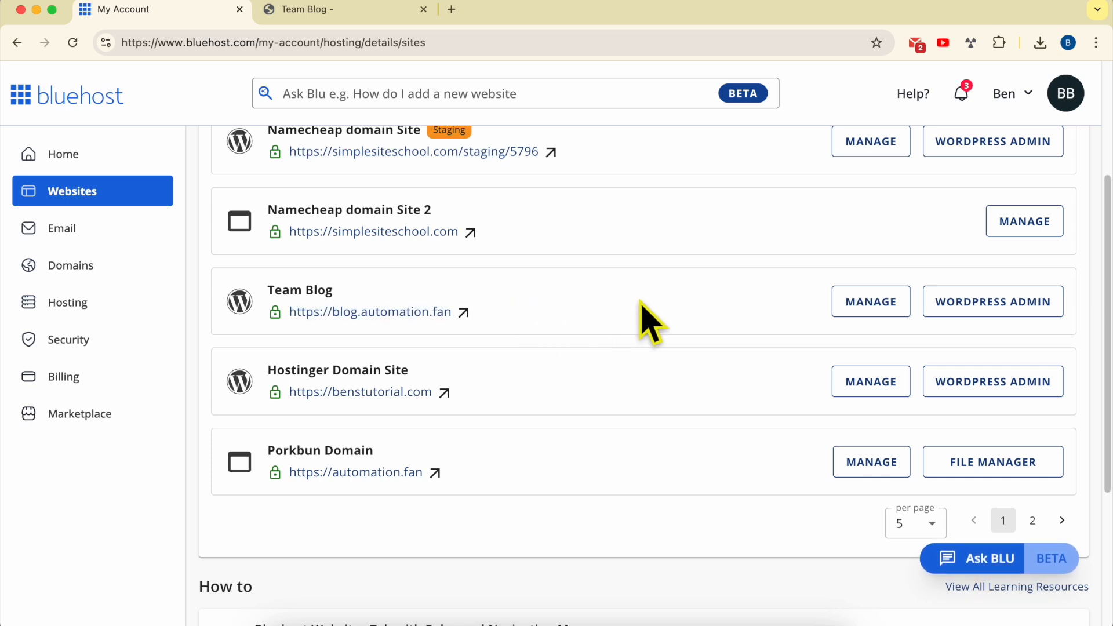
Open the file manager for the Team Blog website from its file and access settings.
click(867, 303)
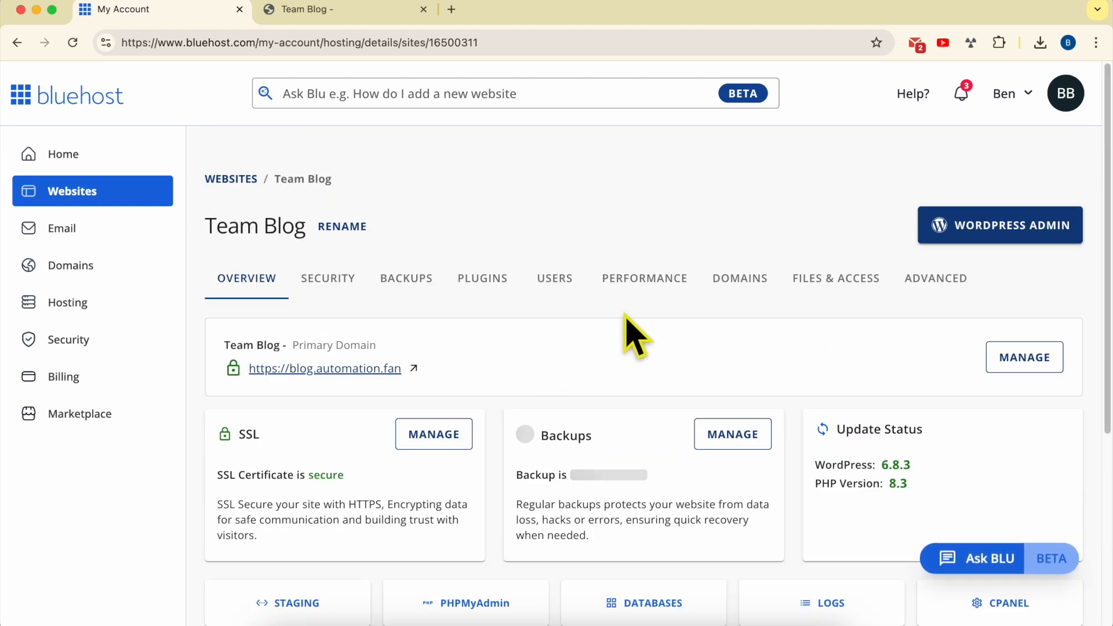
click(826, 283)
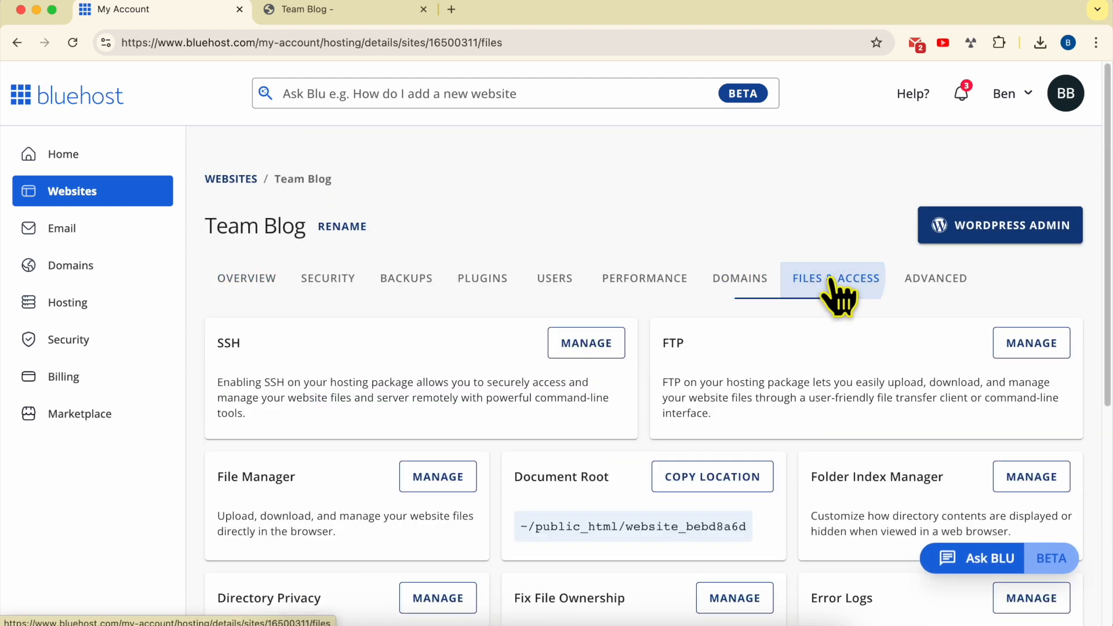
triple_click(226, 477)
click(355, 484)
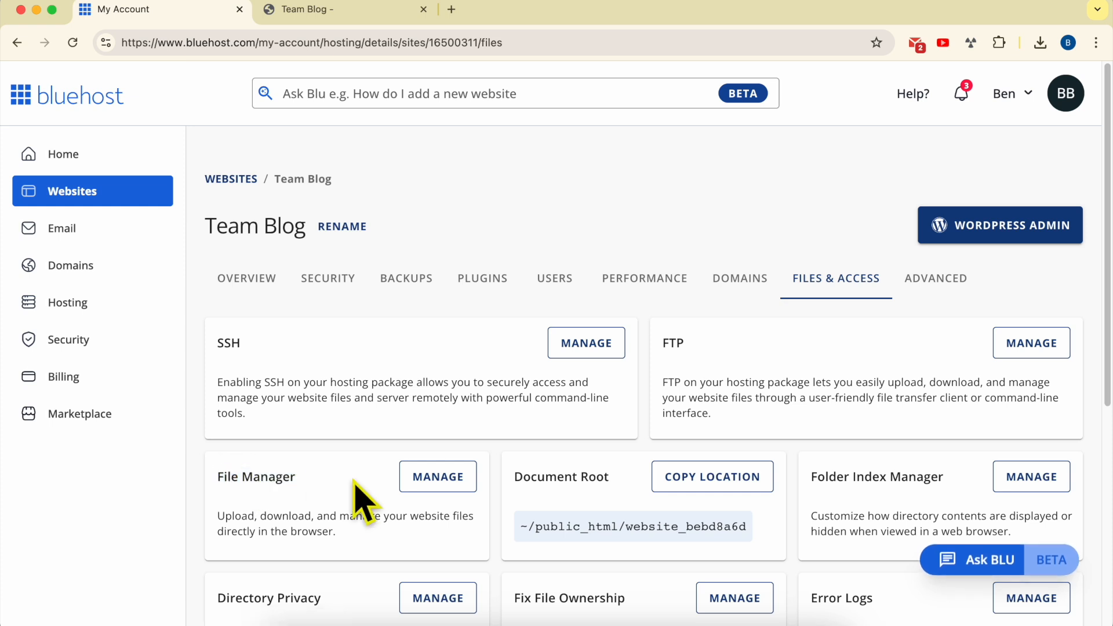
click(434, 481)
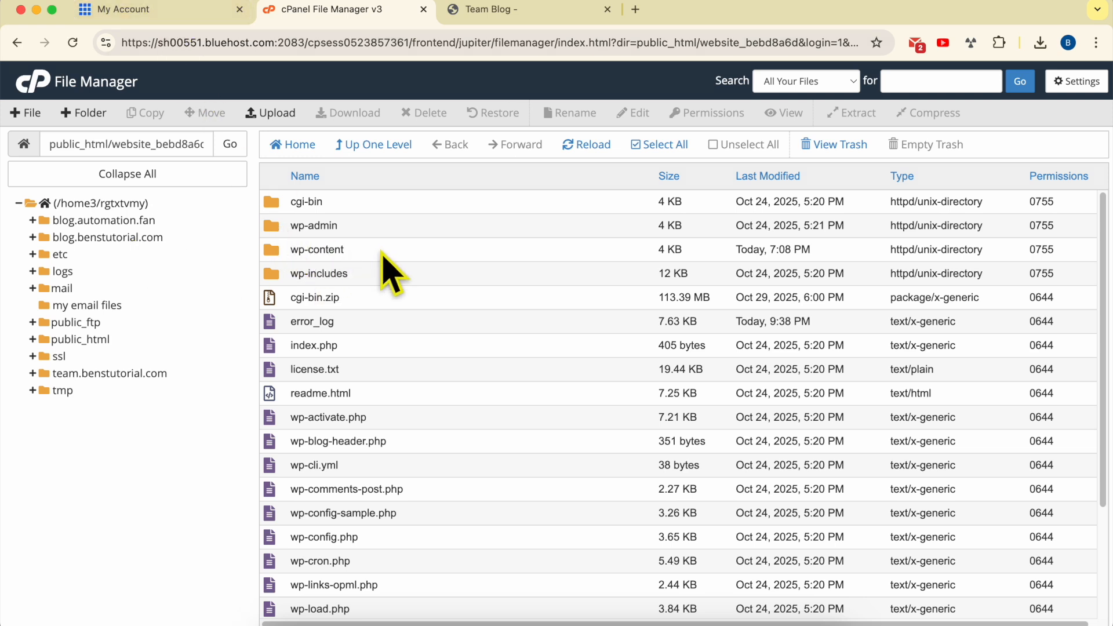
Compress all of the website's files and folders, from cgi-bin through xmlrpc.php, into a Zip Archive and dismiss the compression results.
click(363, 200)
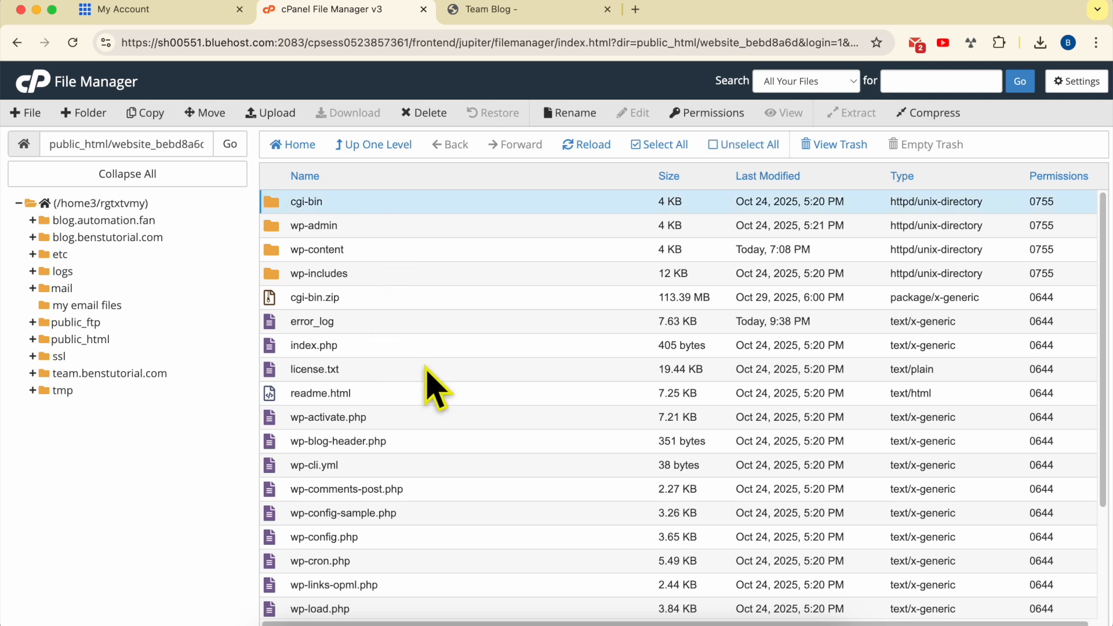
scroll(435, 388, down, 5)
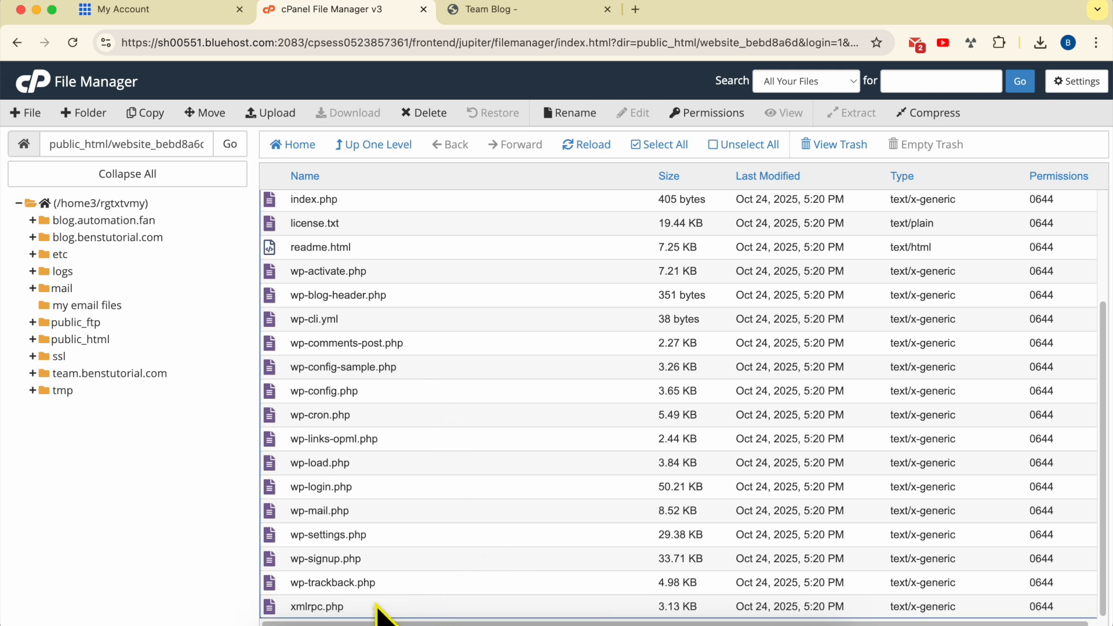
shift+click(419, 606)
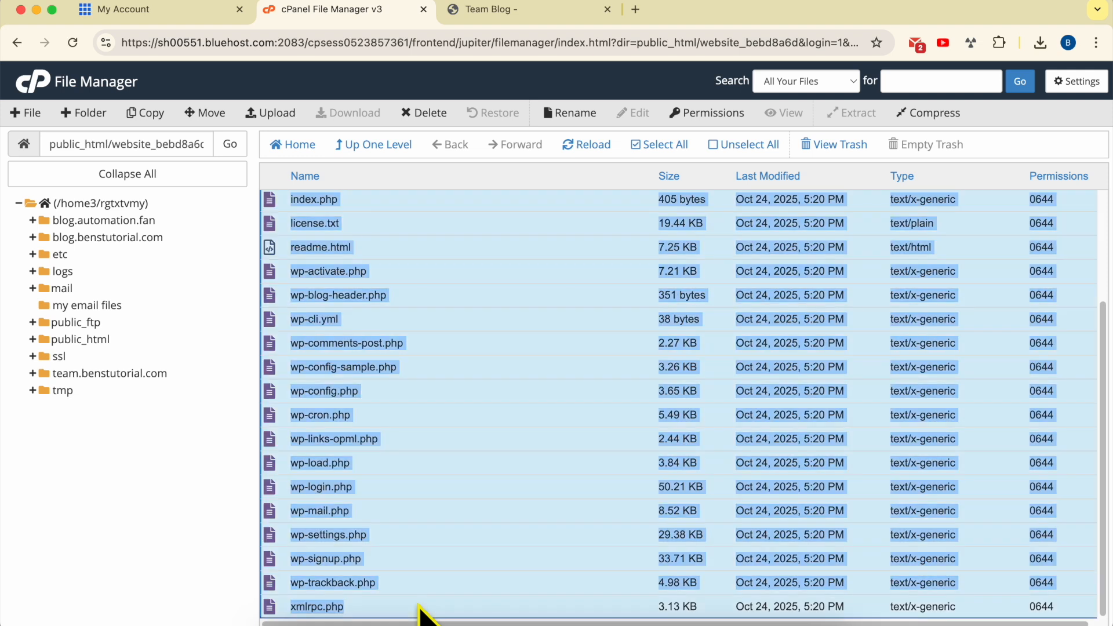
scroll(443, 441, up, 3)
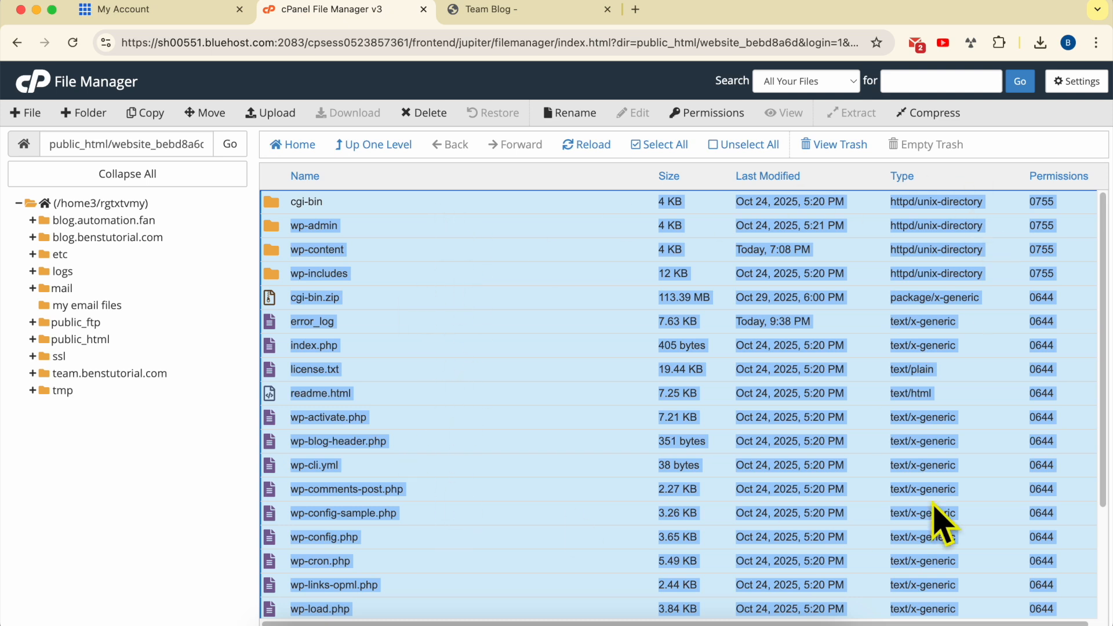
right_click(438, 254)
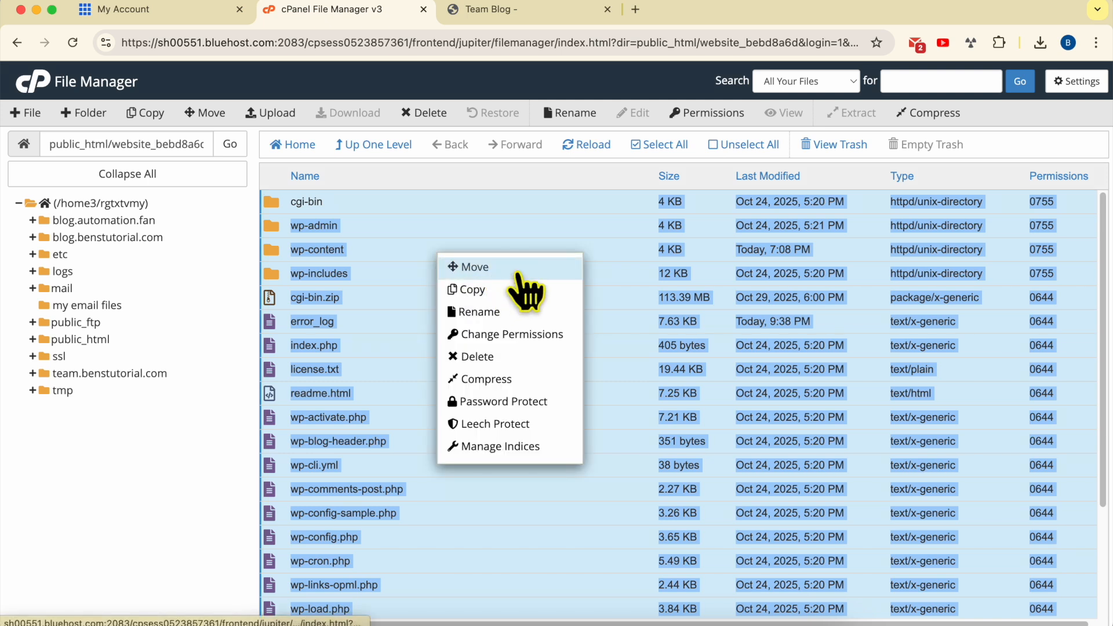
click(537, 398)
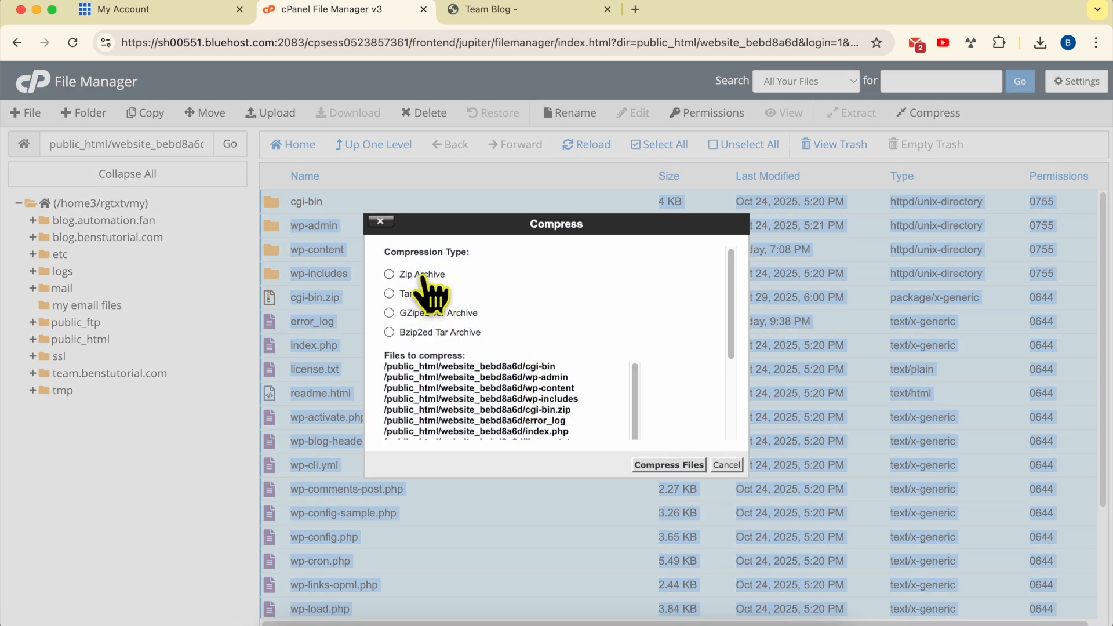
click(404, 275)
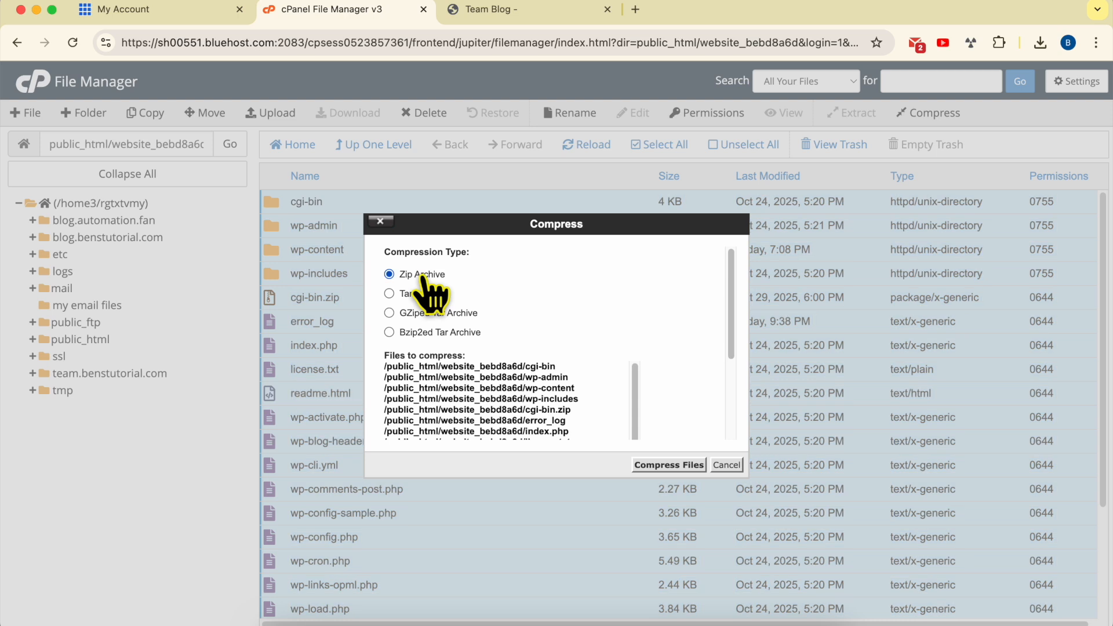
click(673, 467)
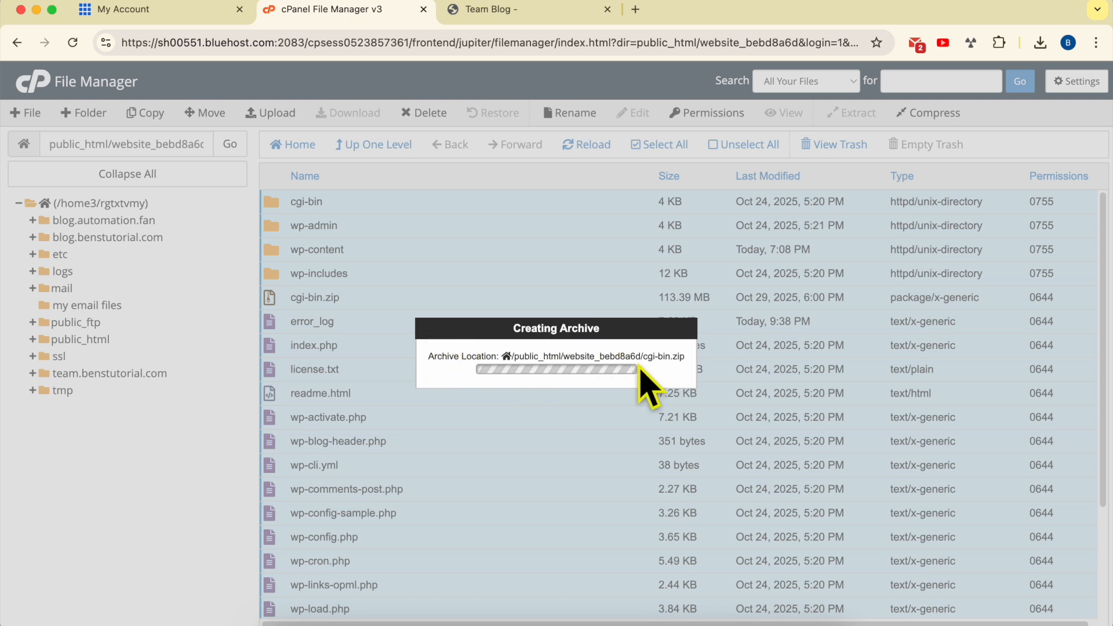
drag(643, 355, 688, 360)
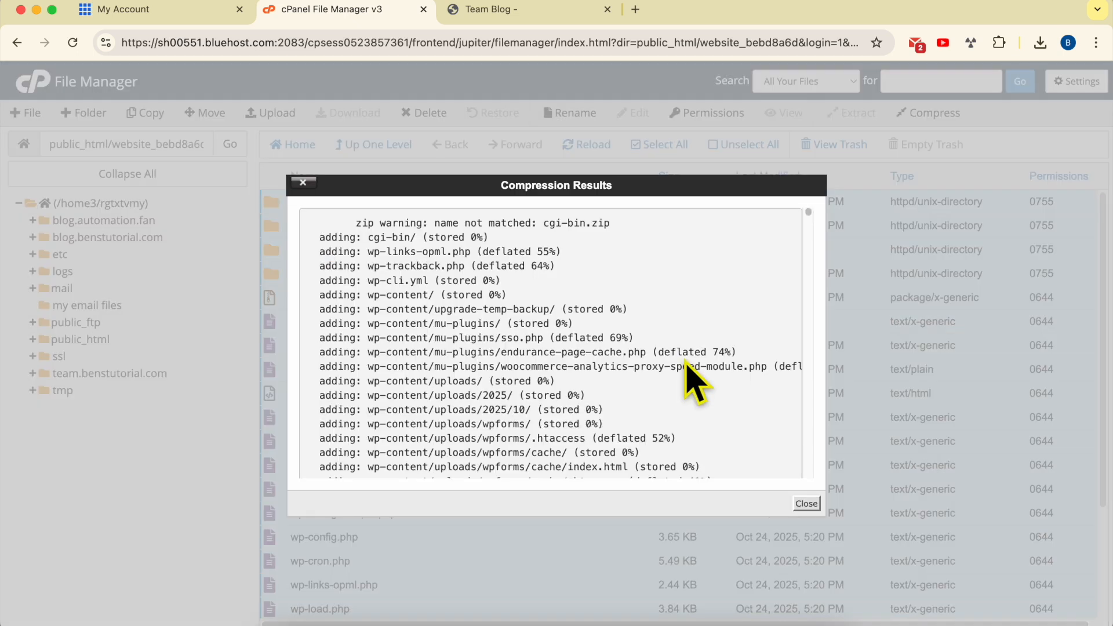
drag(544, 223, 613, 228)
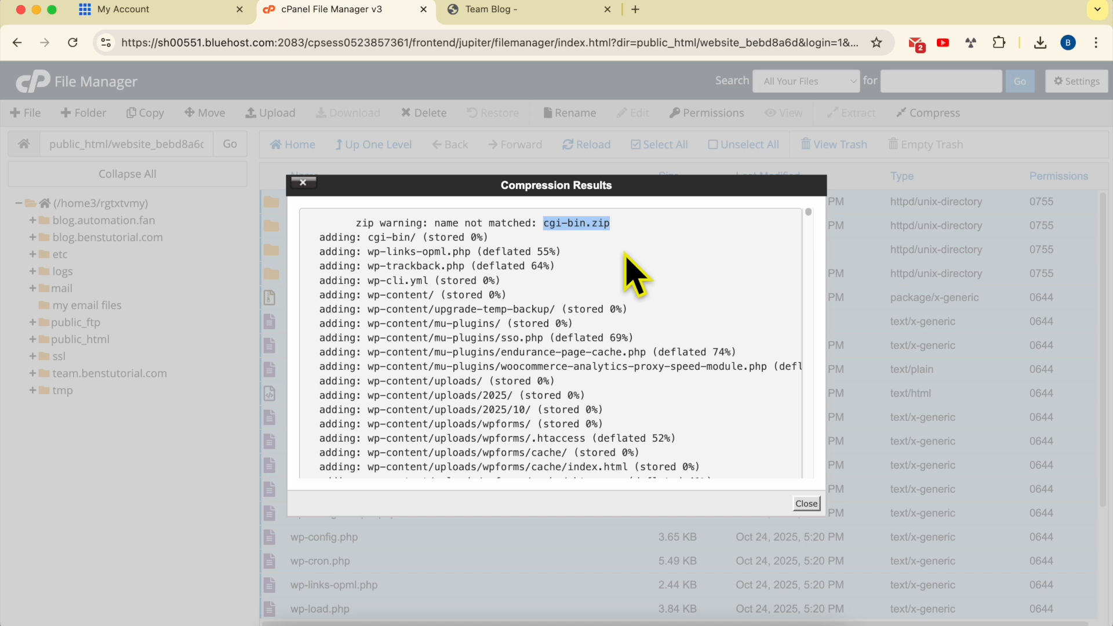
click(806, 503)
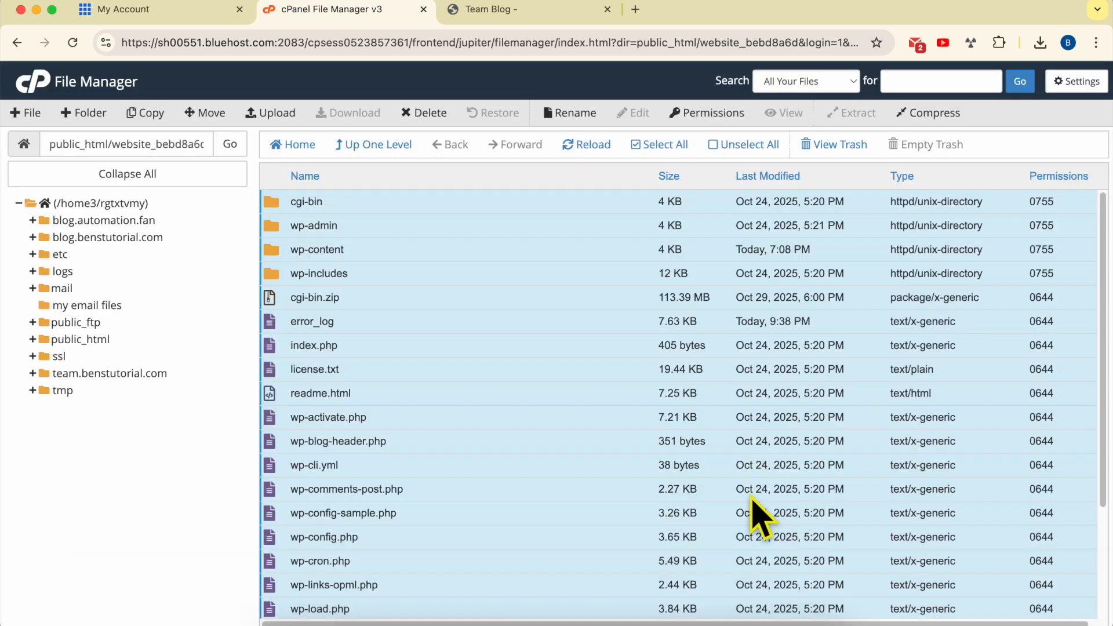
Download the cgi-bin.zip archive from the website's folder to the computer.
click(348, 201)
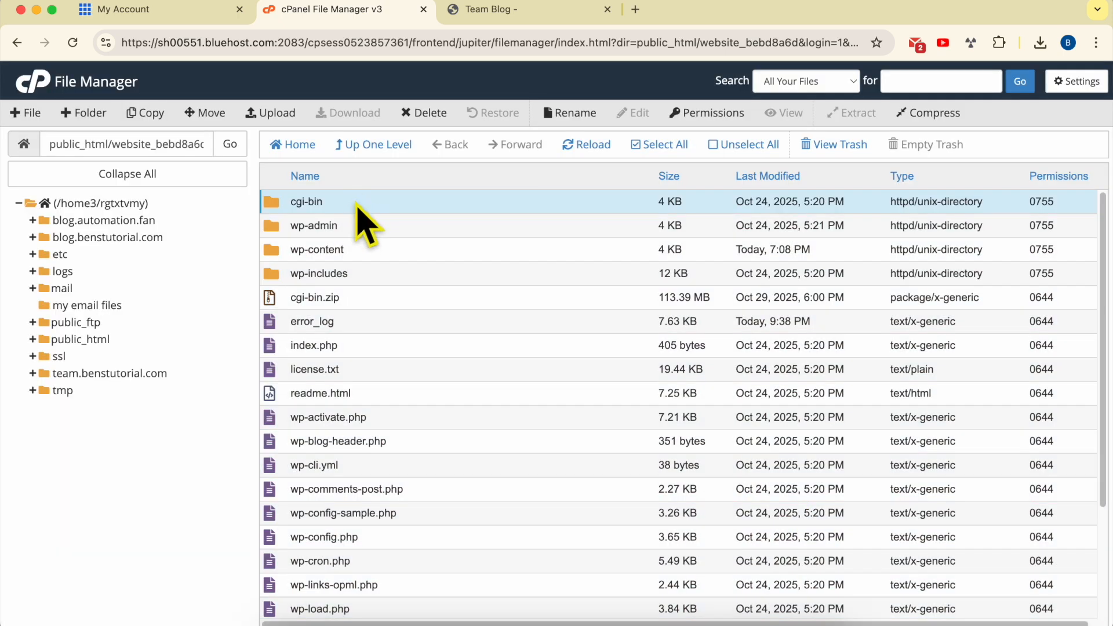
click(375, 298)
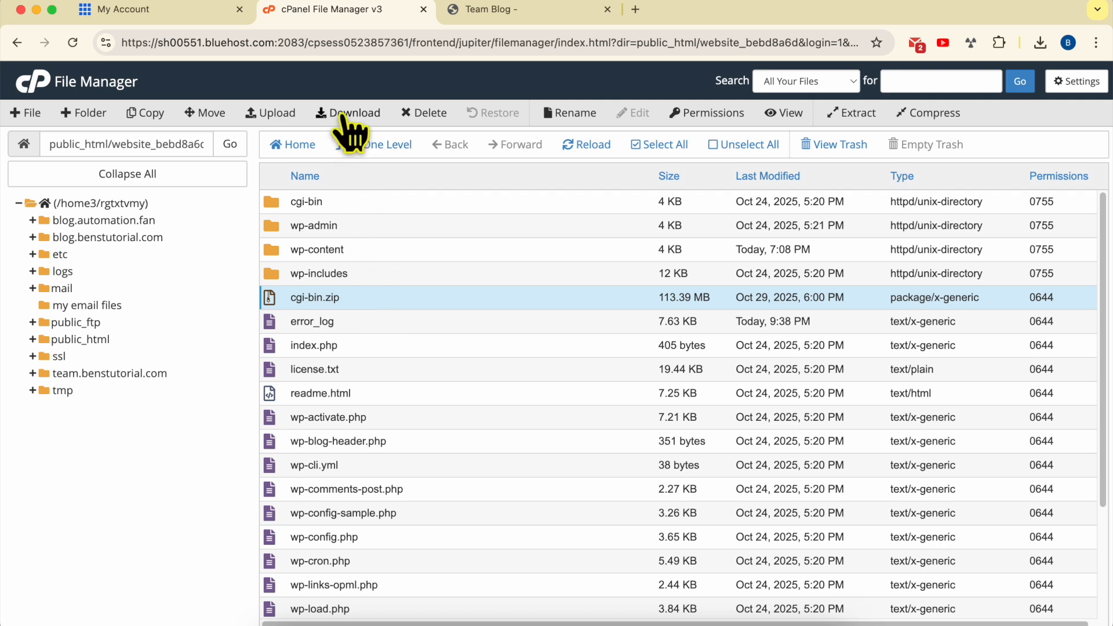
right_click(382, 295)
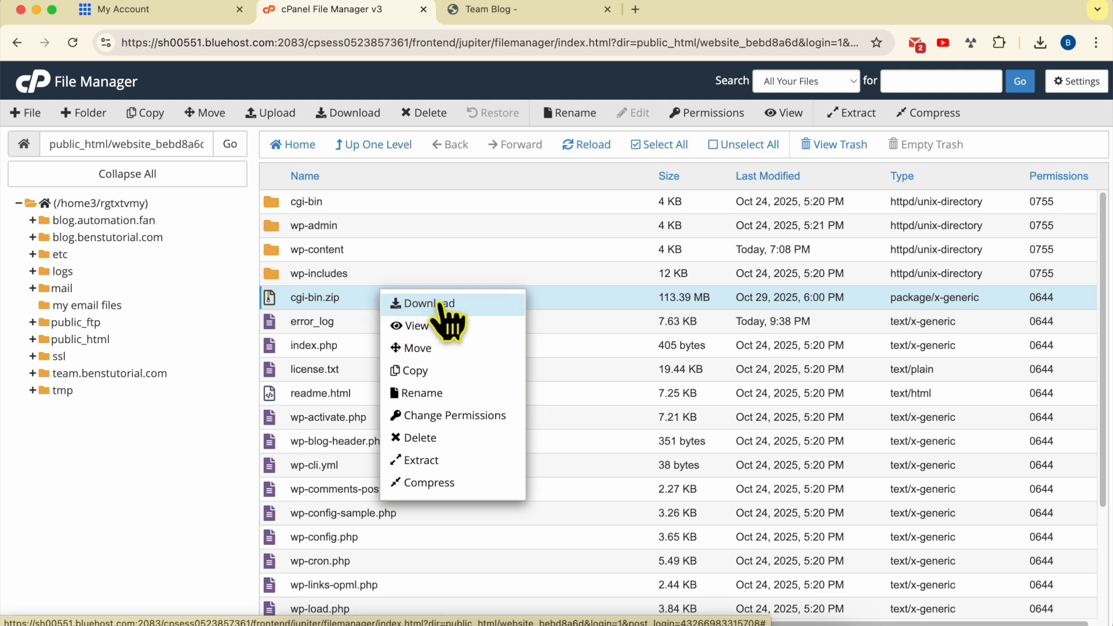
click(472, 307)
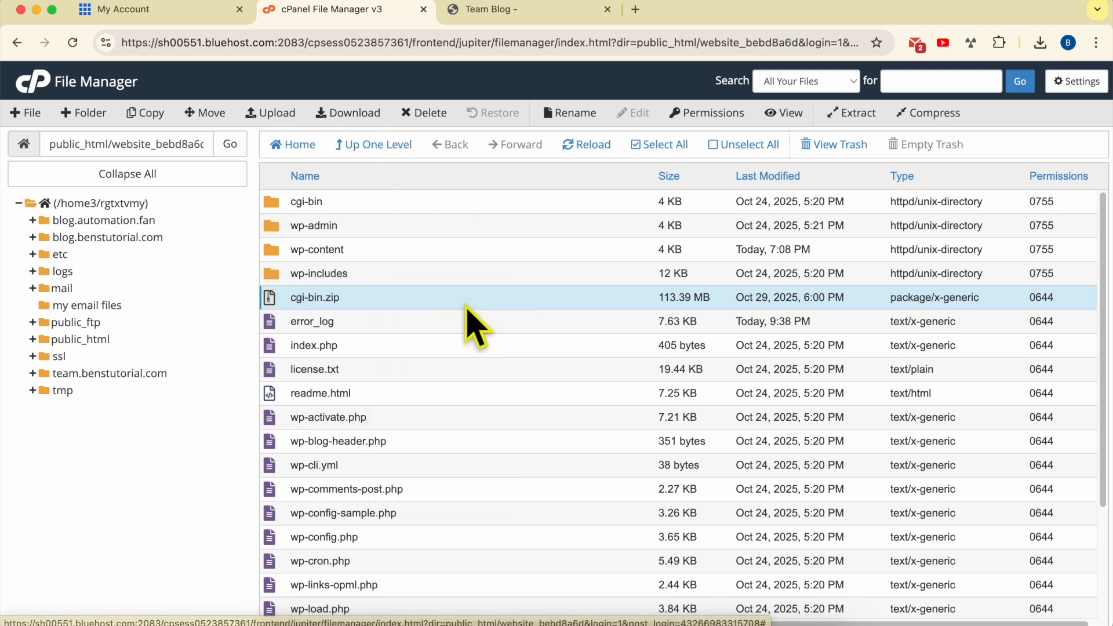
Show the downloaded cgi-bin (1).zip in Finder and extract it in the Downloads folder.
click(1041, 43)
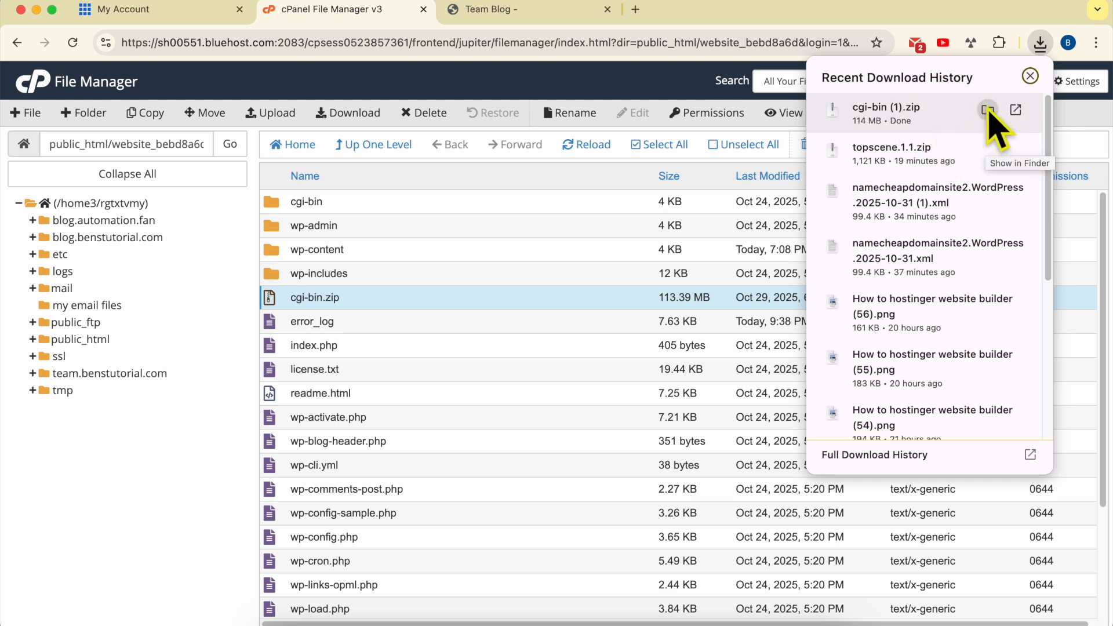
click(988, 111)
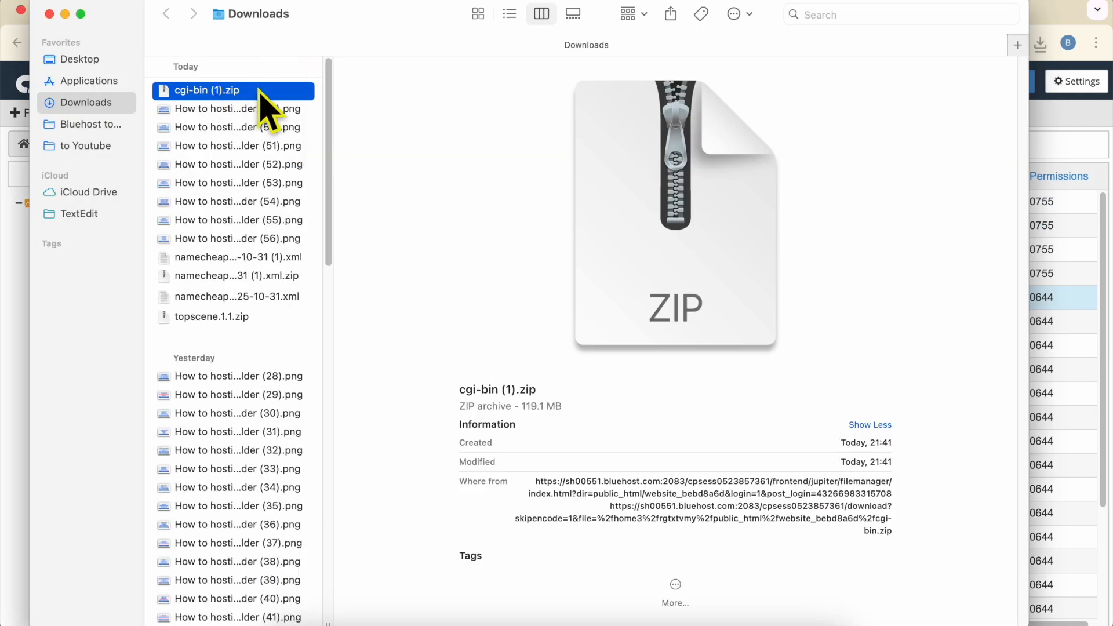
double_click(294, 92)
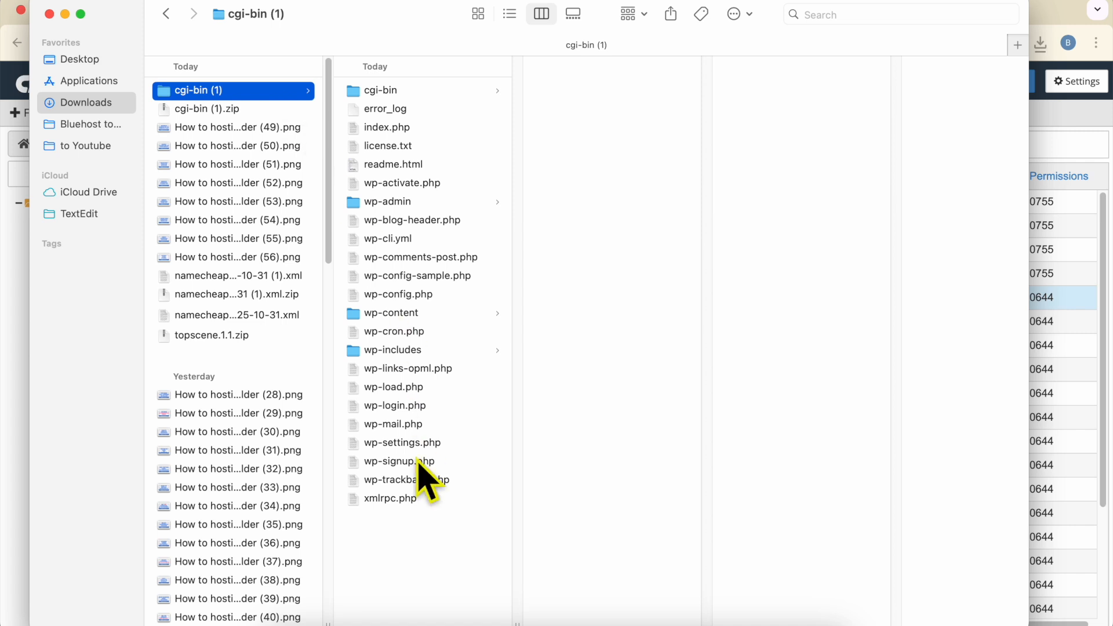
Examine the extracted WordPress files and folders inside the cgi-bin (1) folder.
drag(423, 547, 405, 84)
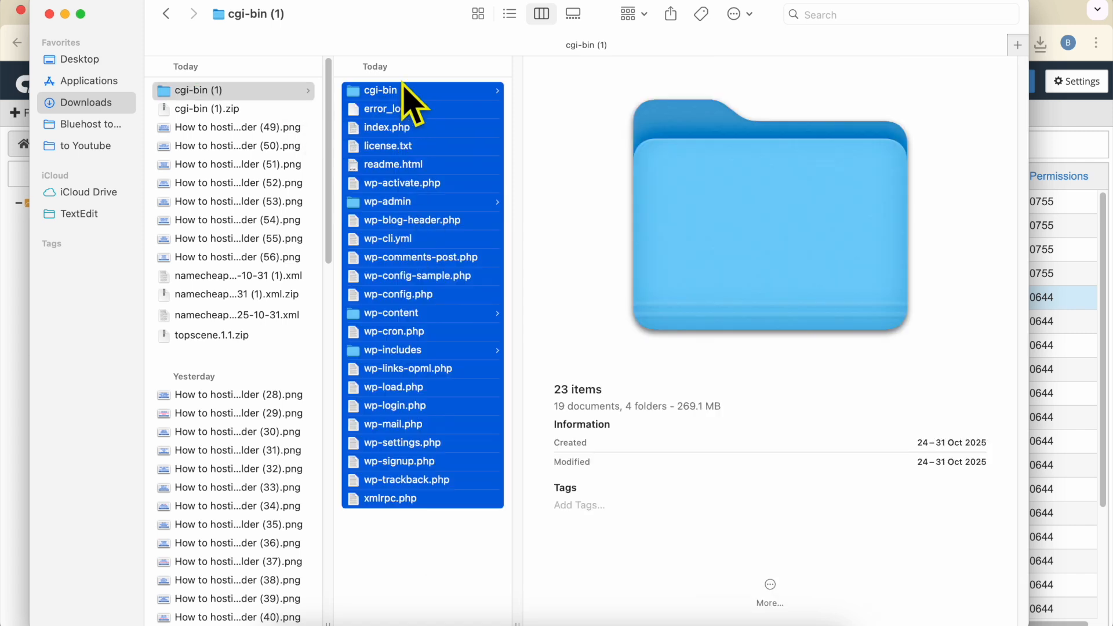
click(435, 149)
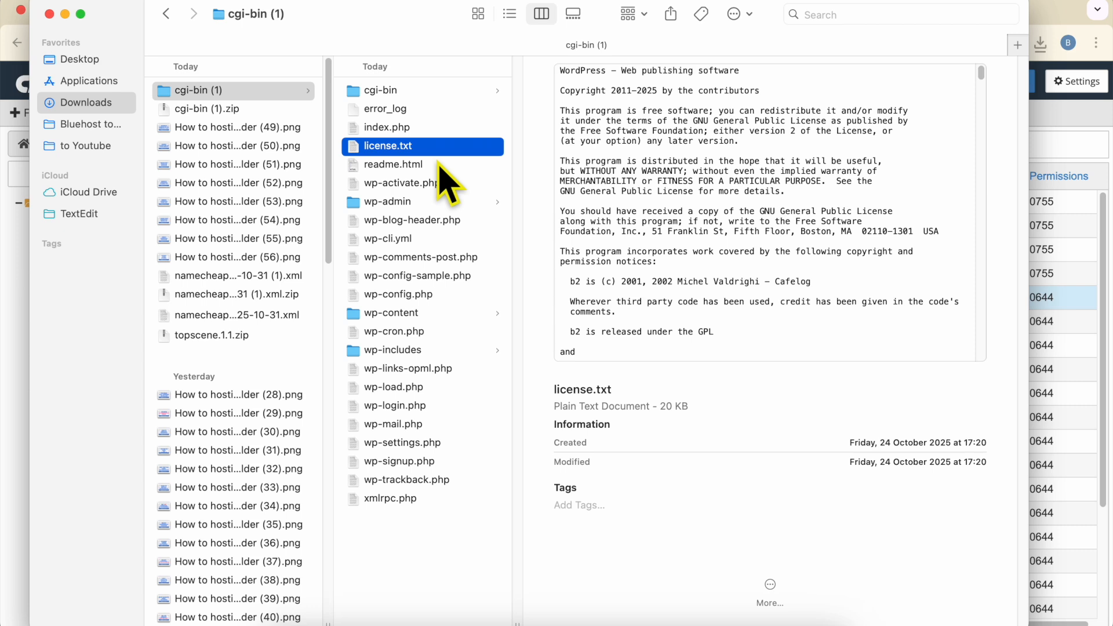
drag(400, 565, 373, 57)
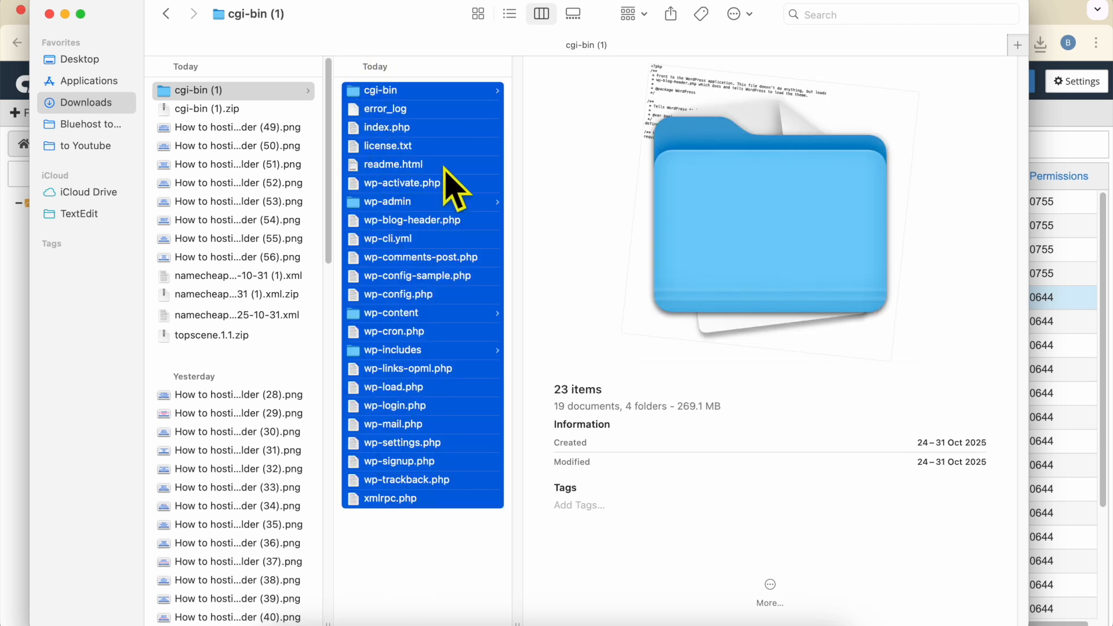
key(r)
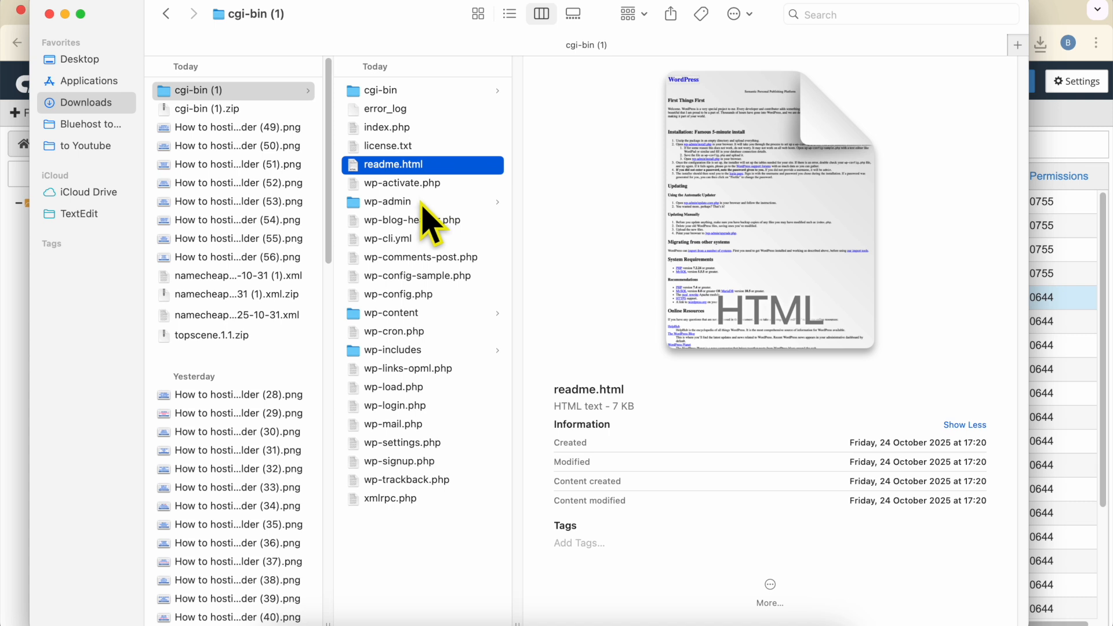
Examine the extracted wp-admin and wp-content folders, including themes, plugins and the jetpack plugin's files.
click(427, 202)
click(426, 313)
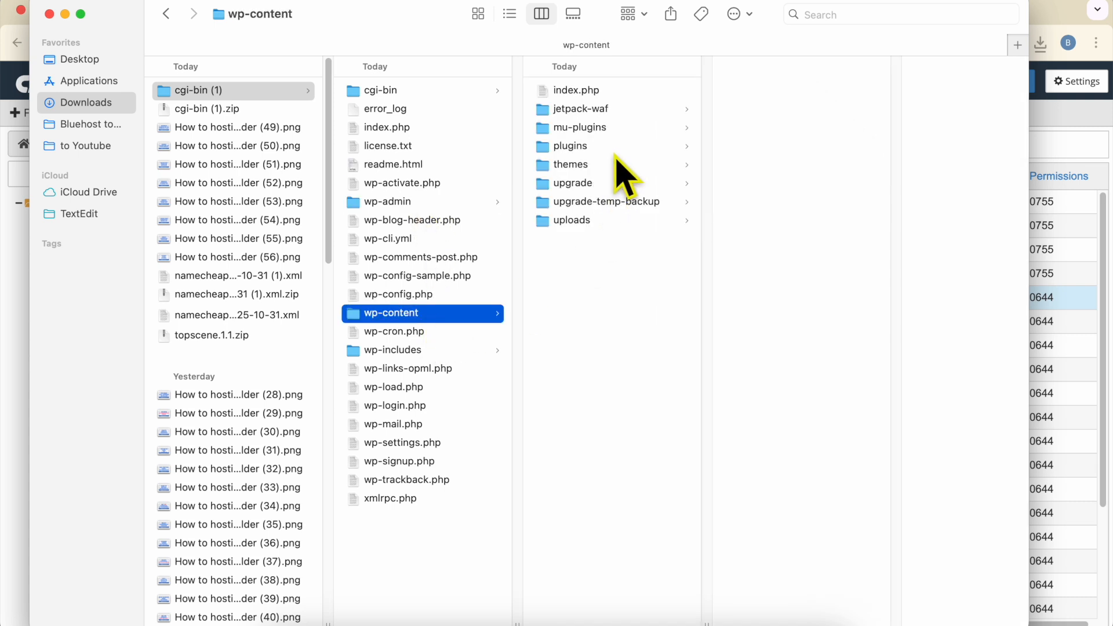
click(612, 165)
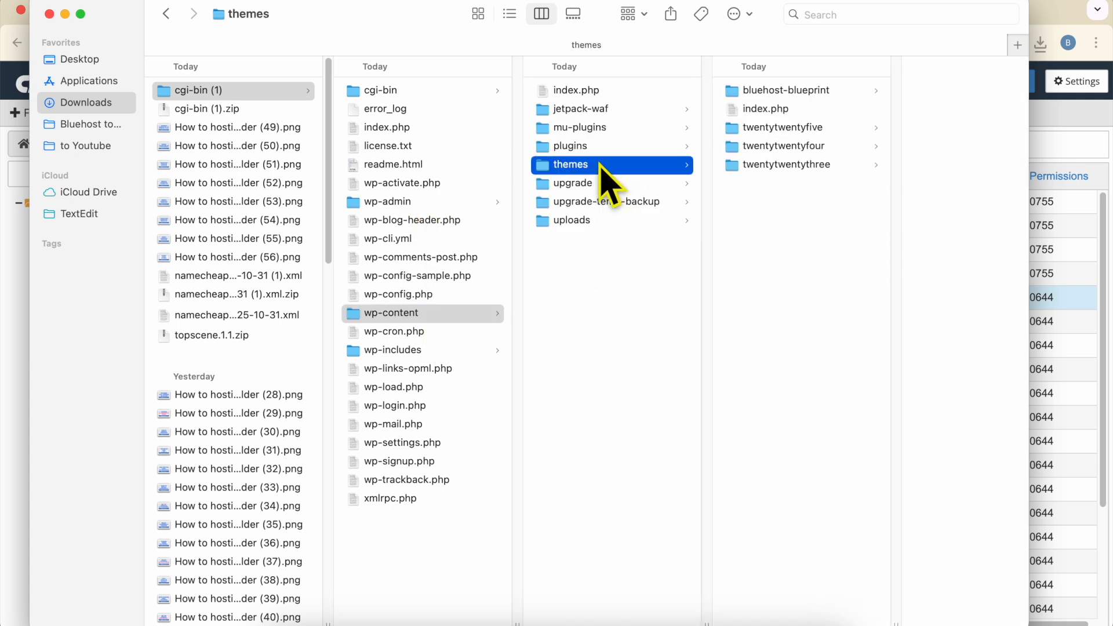
click(626, 147)
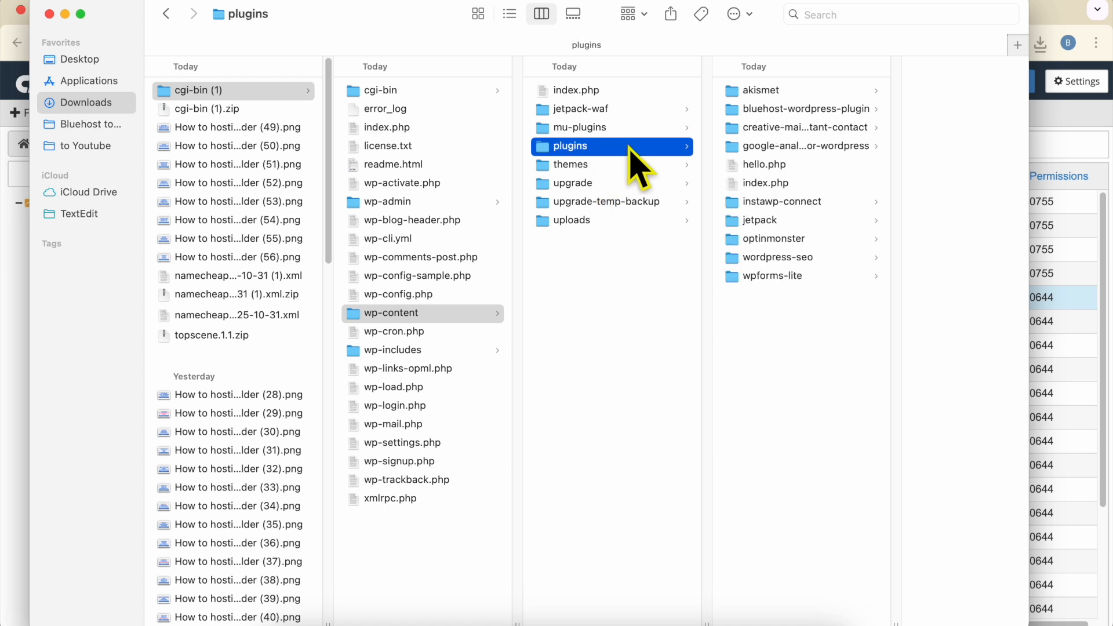
click(805, 220)
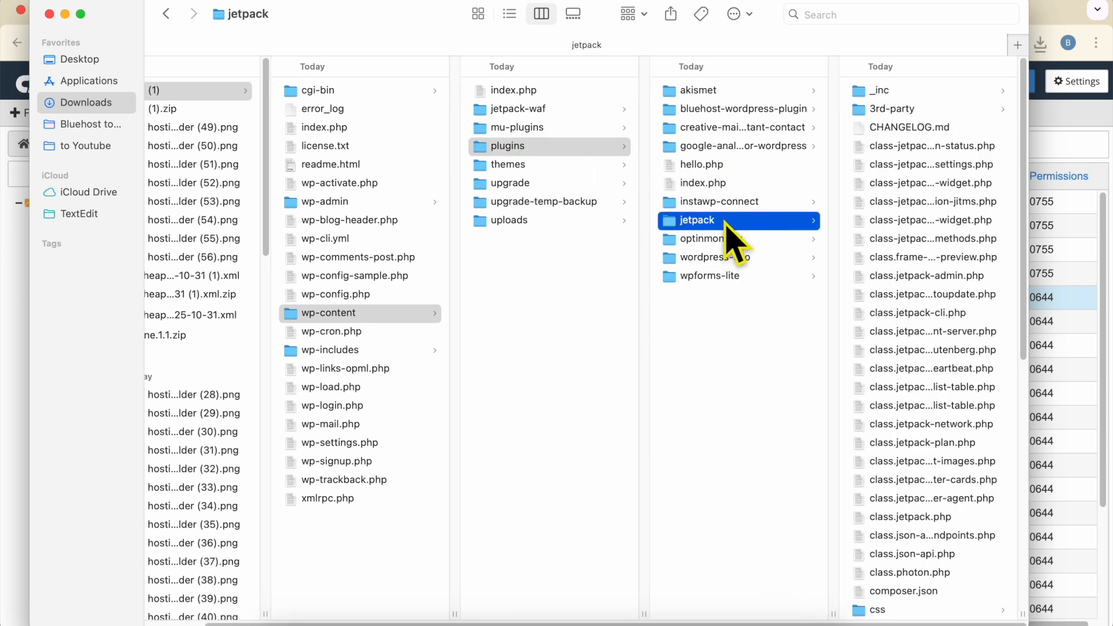
click(383, 314)
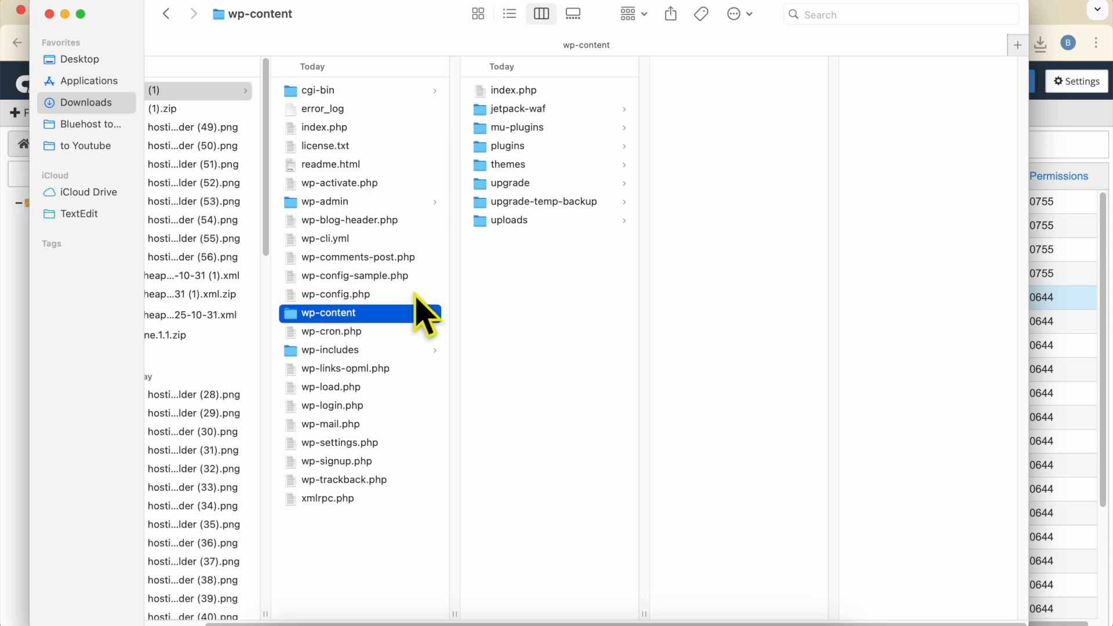
scroll(426, 316, left, 3)
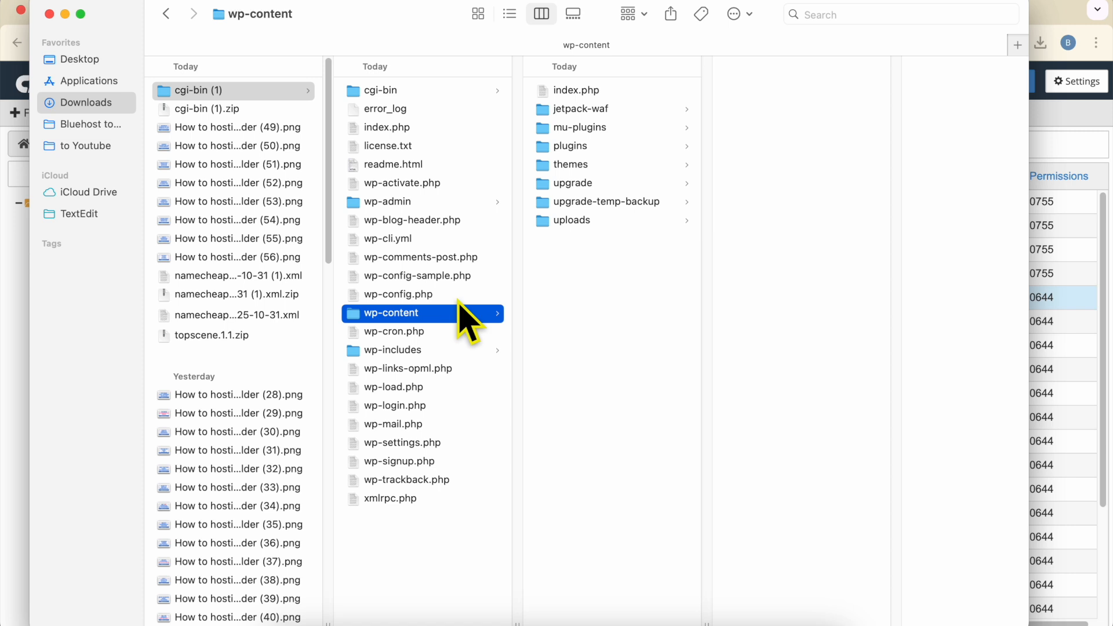
Switch to the browser and open phpMyAdmin from the Team Blog site's overview in the Bluehost account.
key(super+Tab)
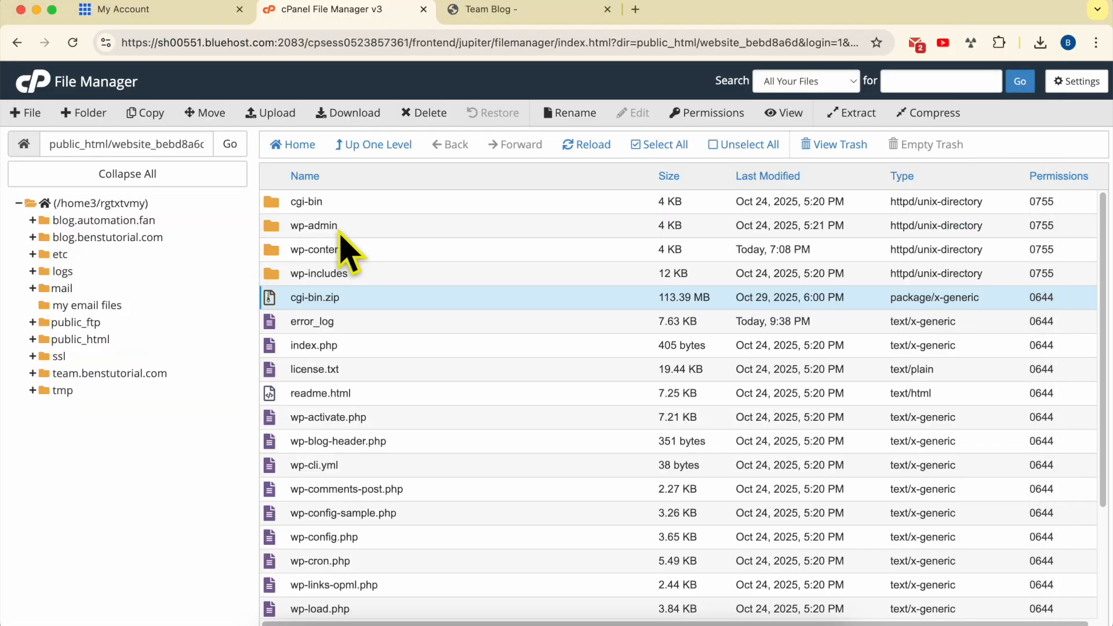
click(159, 10)
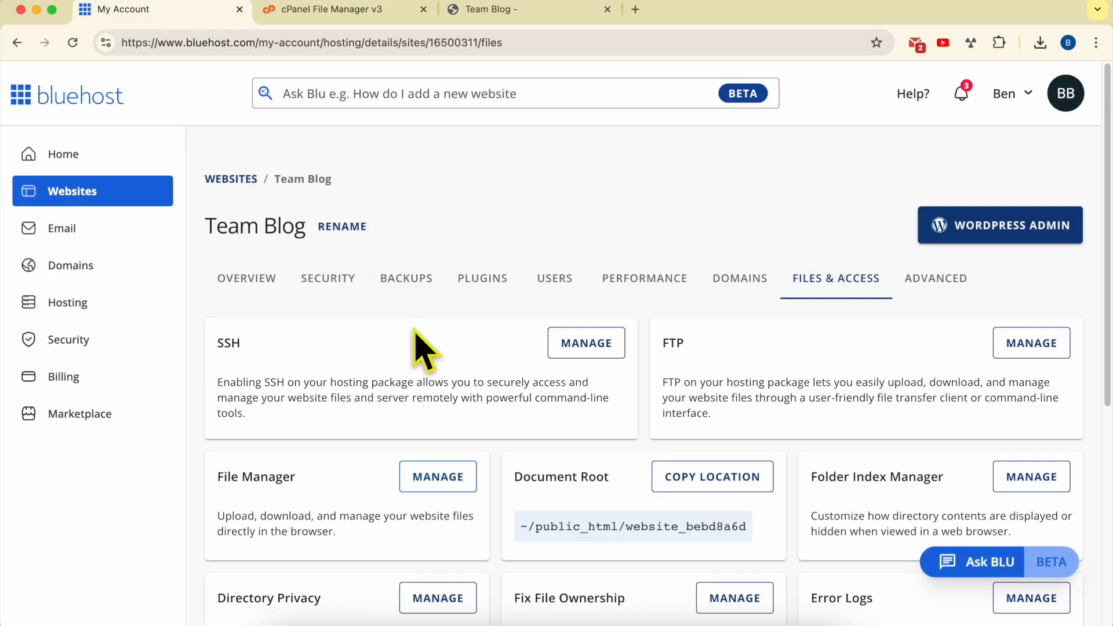
click(236, 281)
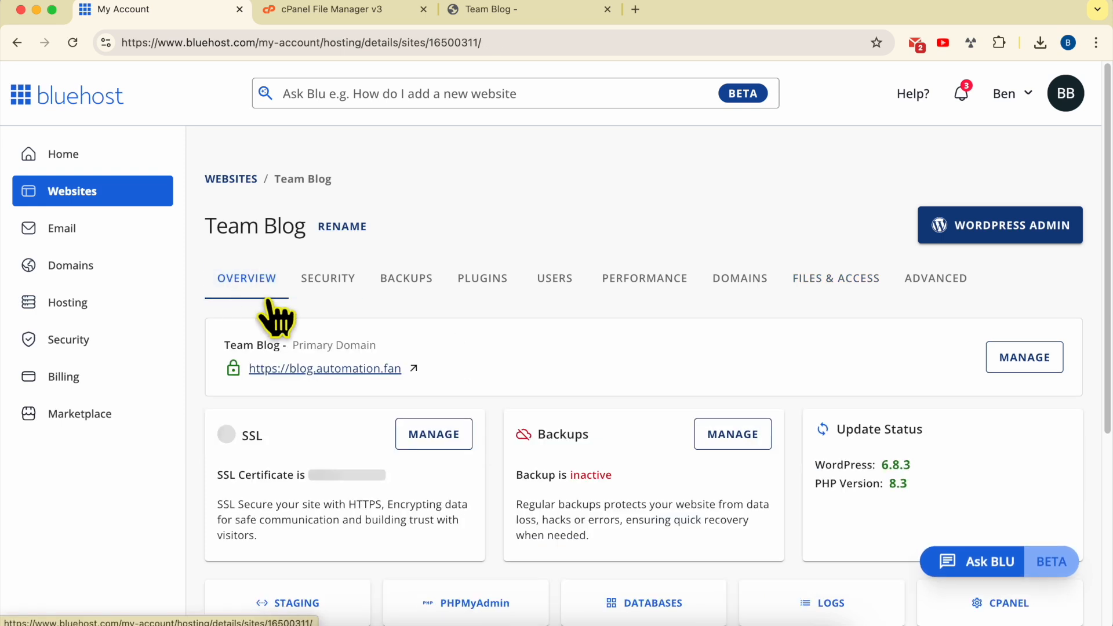
scroll(556, 371, down, 5)
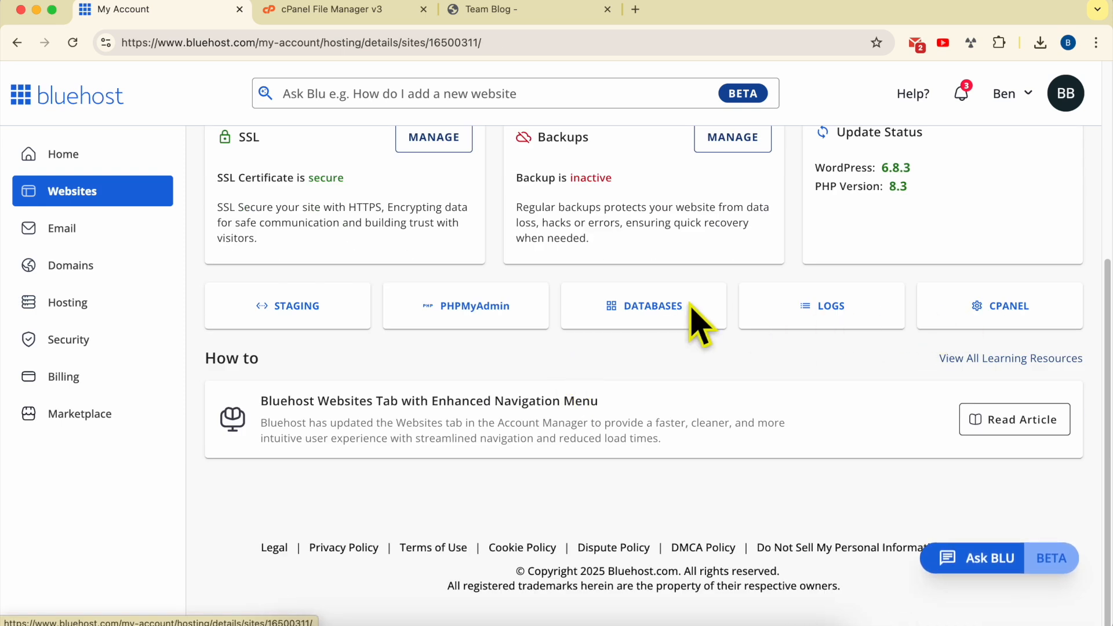
click(470, 307)
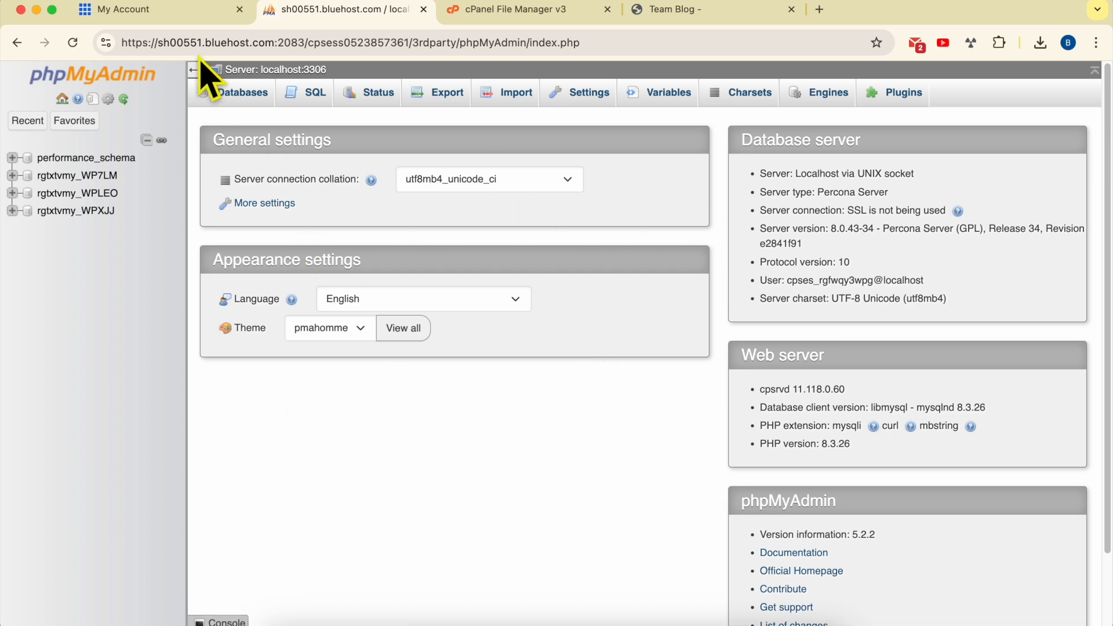
Open phpMyAdmin a second way, through the Starter Hosting plan's cPanel, and compare it with the phpMyAdmin page already open.
click(160, 11)
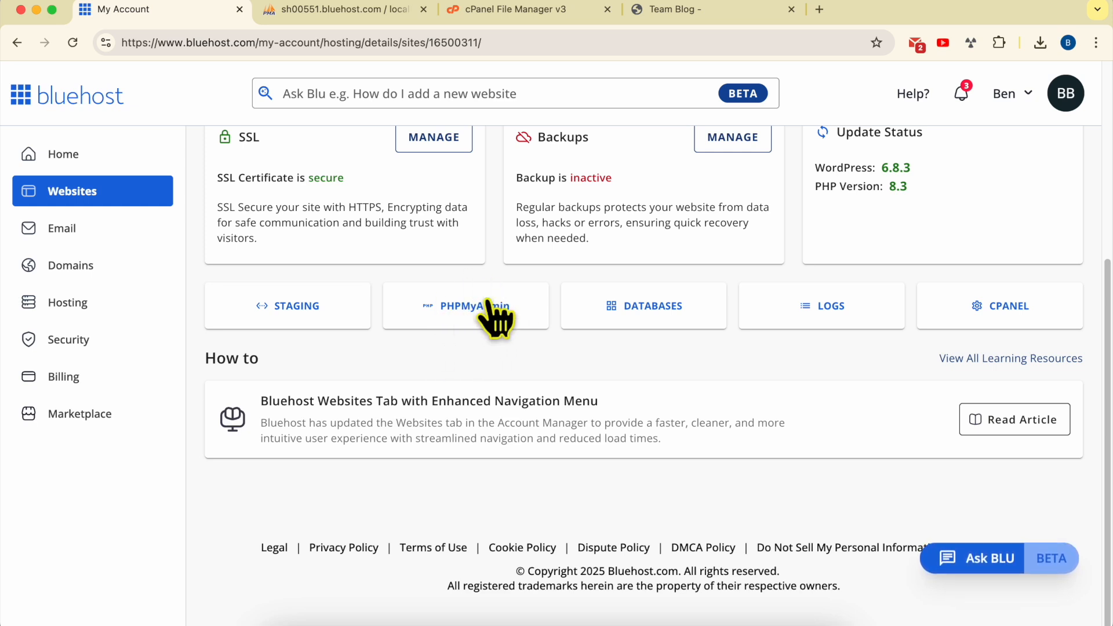
click(100, 306)
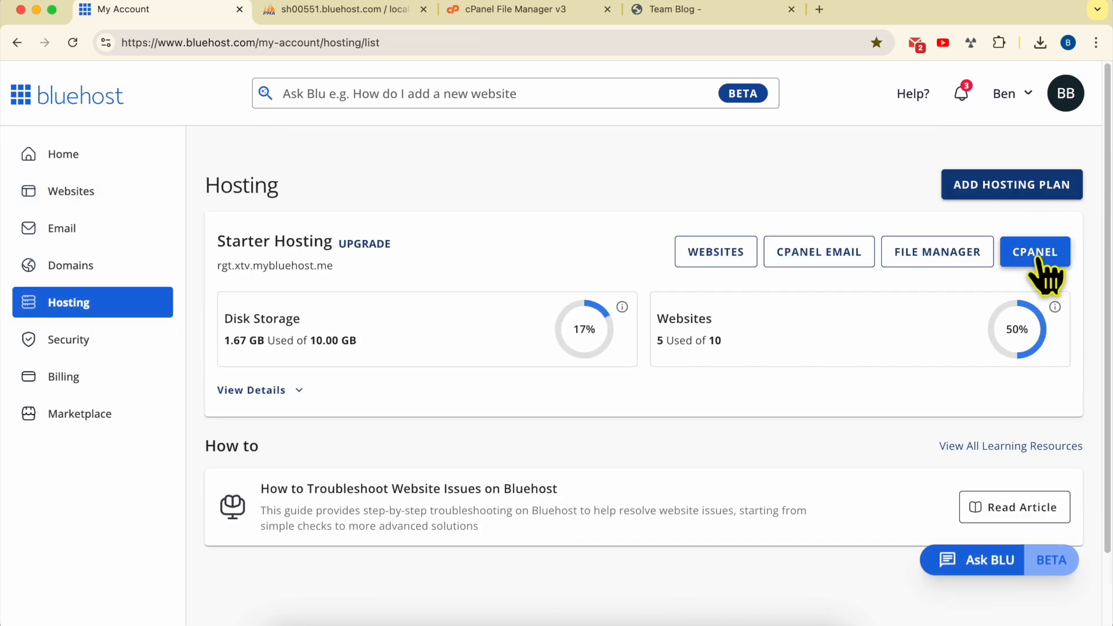
click(977, 258)
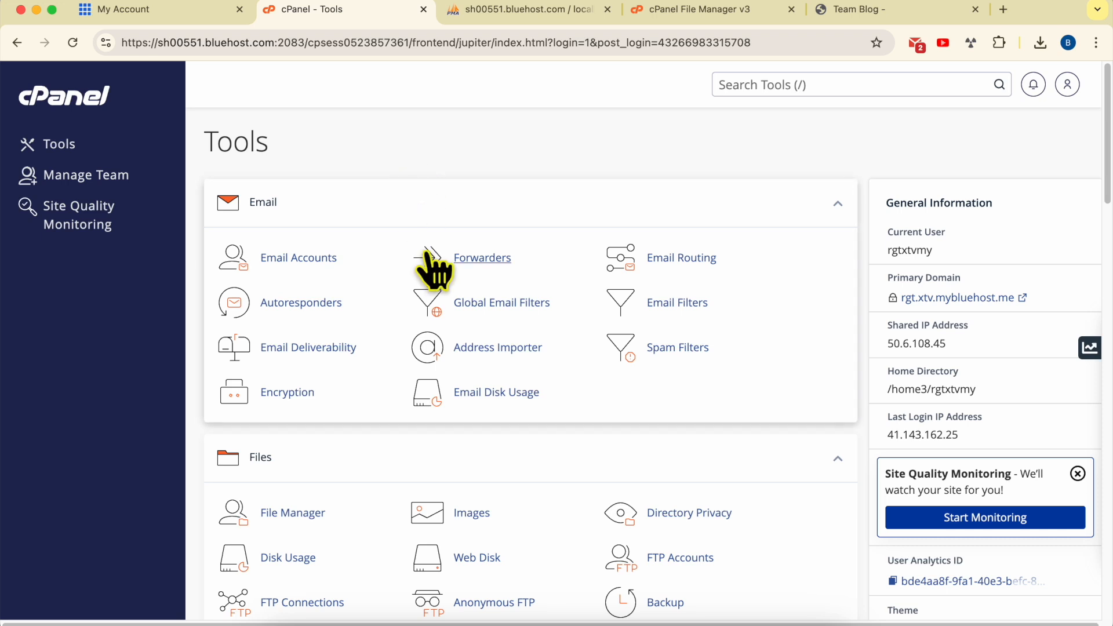
scroll(432, 269, down, 7)
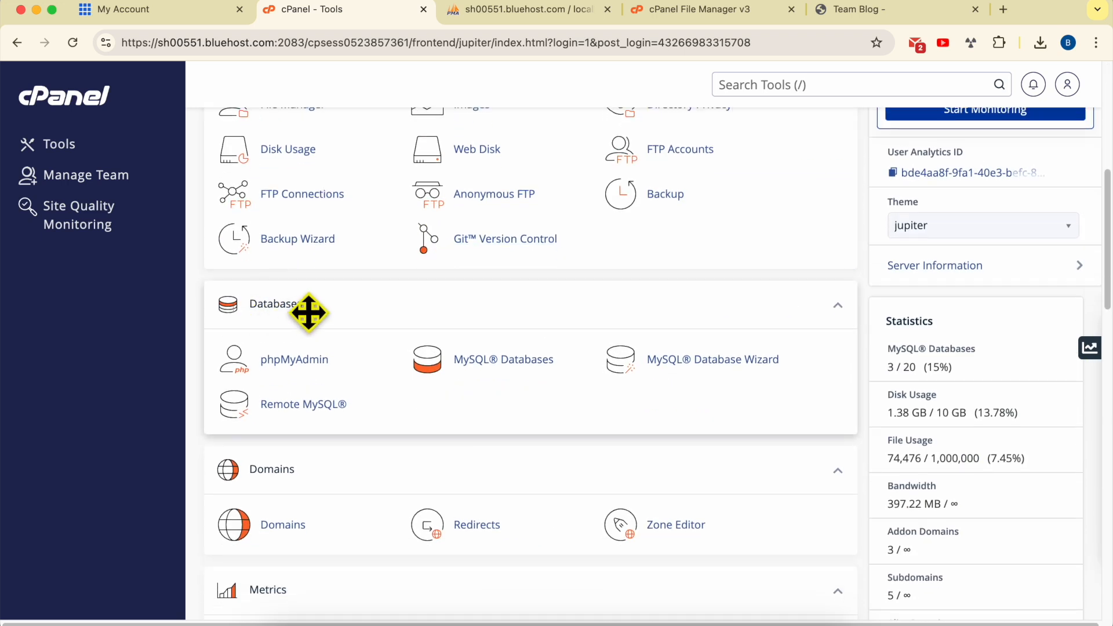
click(313, 361)
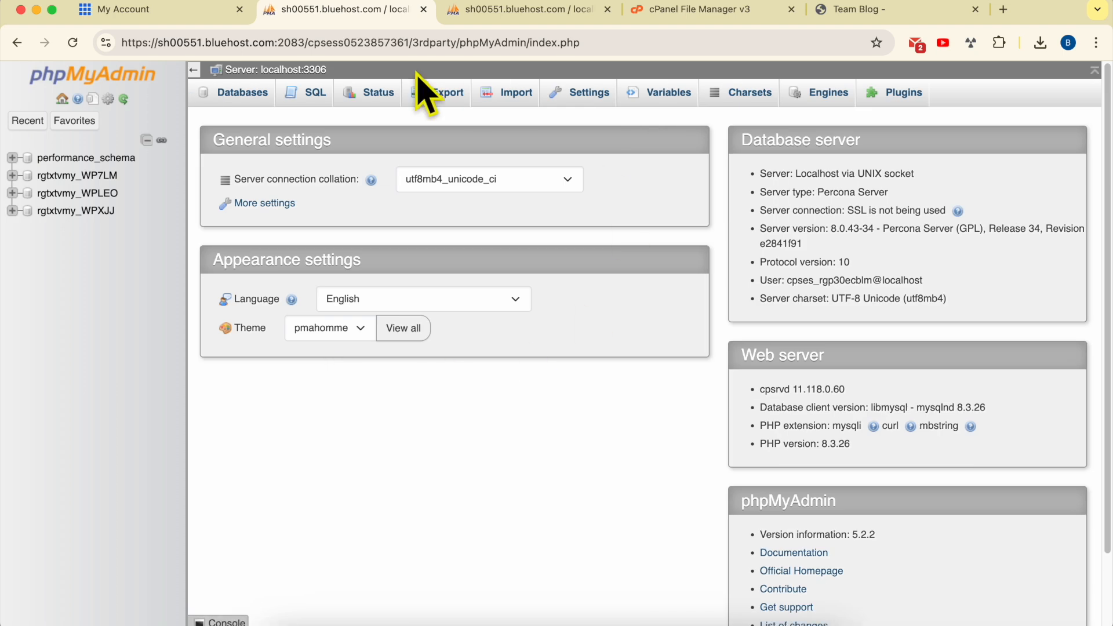
click(502, 11)
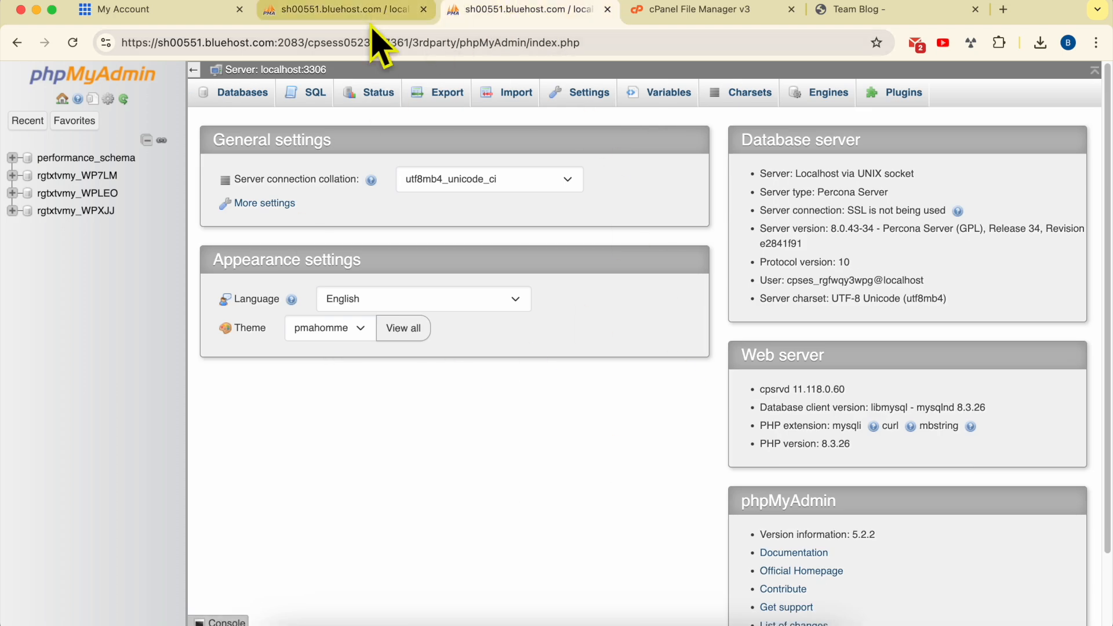
click(371, 17)
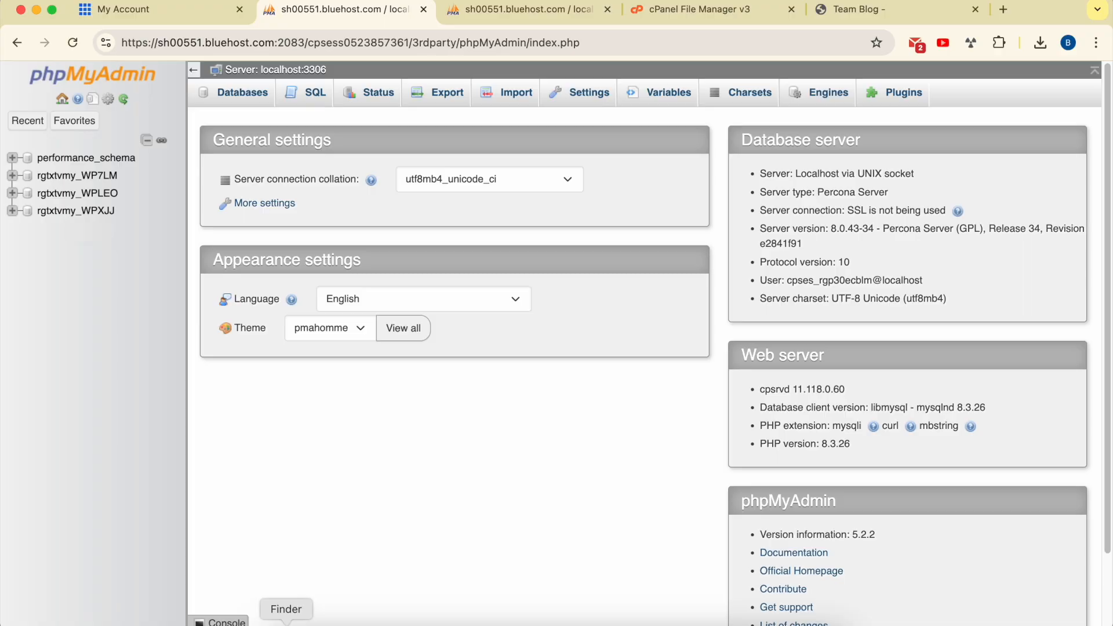
Switch to Finder and select all the extracted website files, from cgi-bin through xmlrpc.php.
click(287, 612)
drag(416, 548, 438, 92)
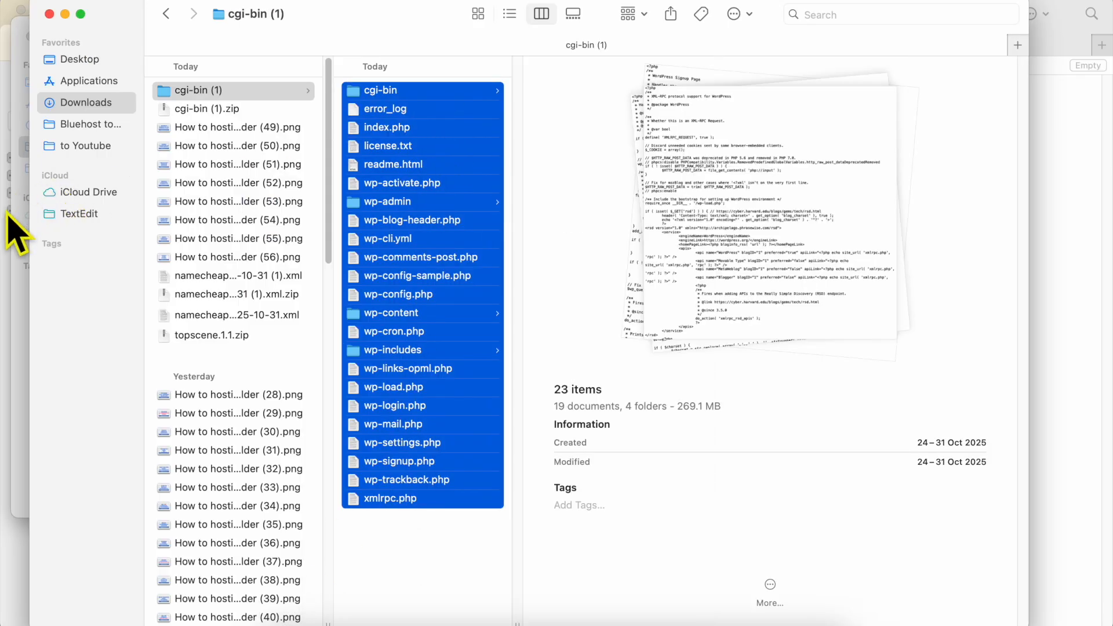
click(11, 218)
Return to the Bluehost account in the browser and open the backups of the Team Blog website.
click(164, 10)
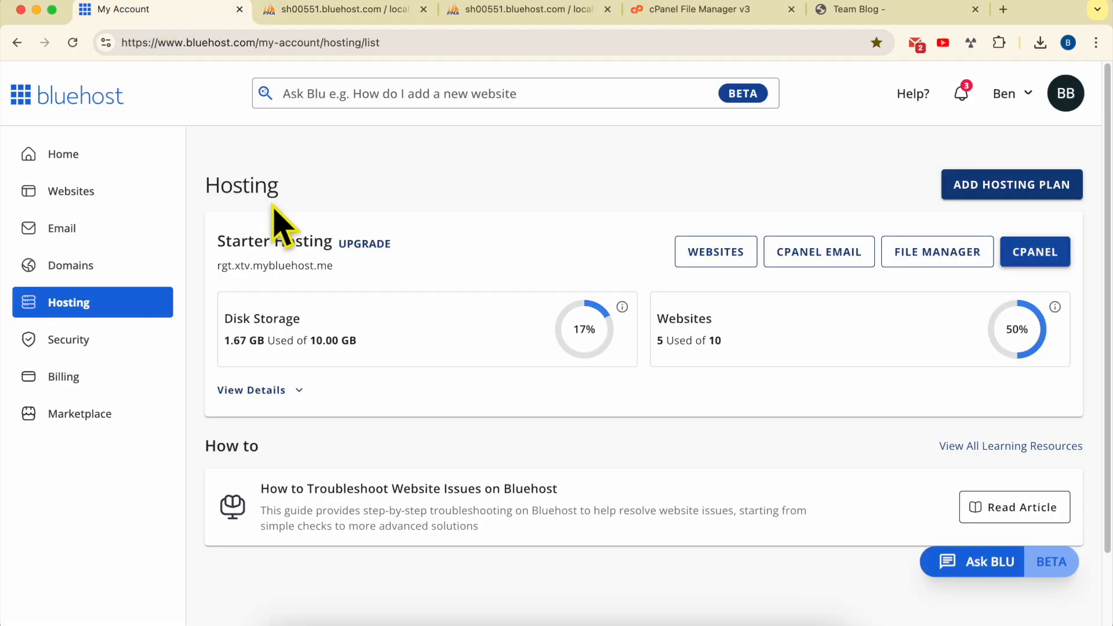
click(97, 199)
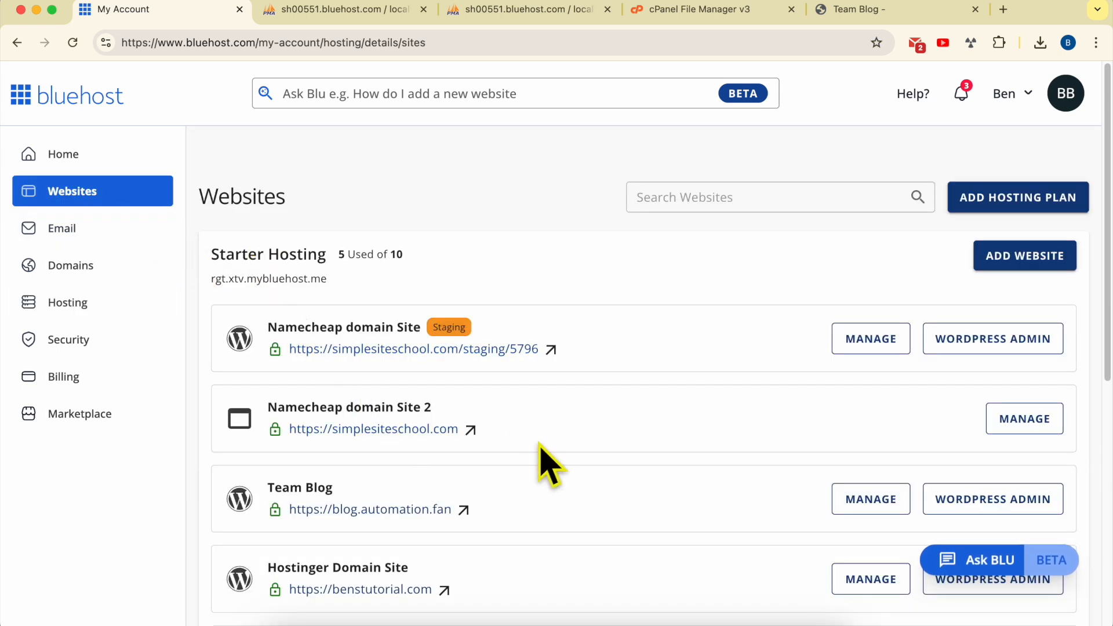
triple_click(575, 507)
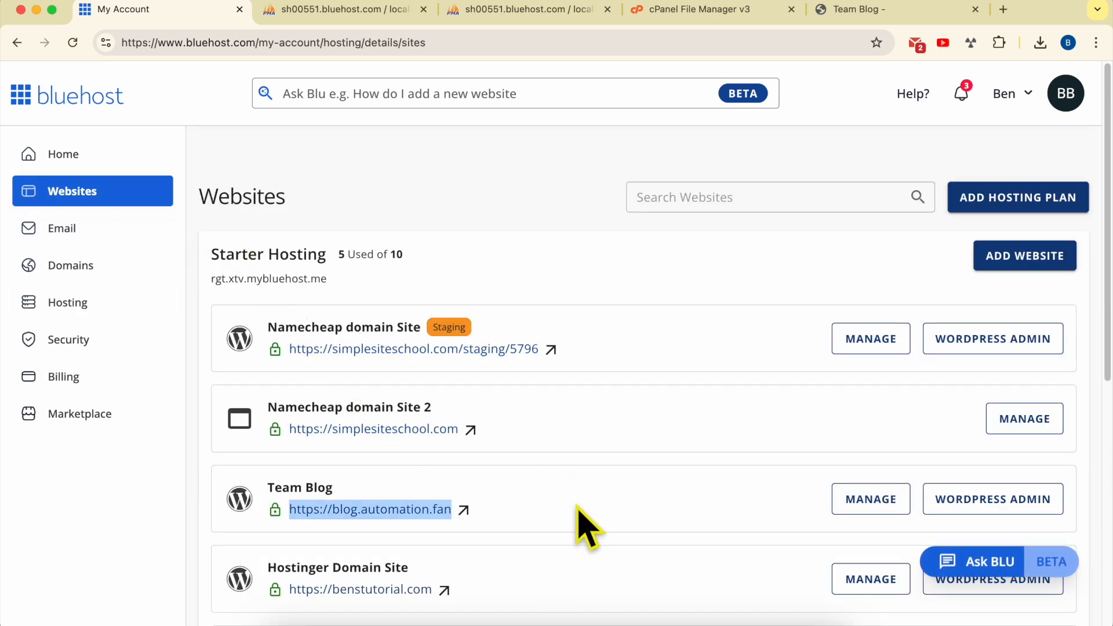
click(868, 505)
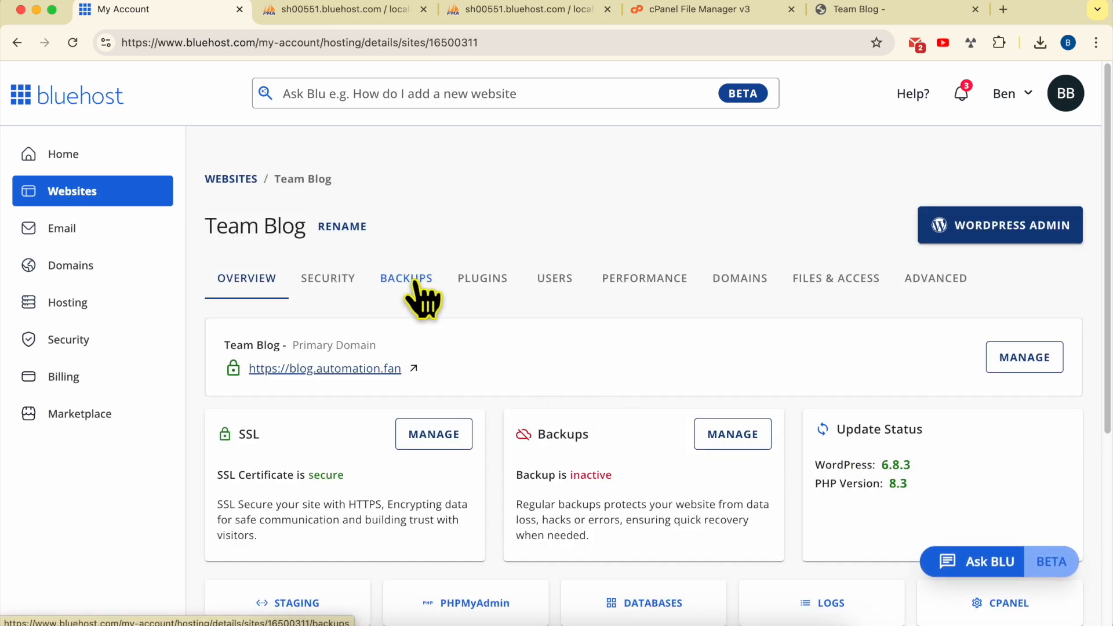
click(415, 282)
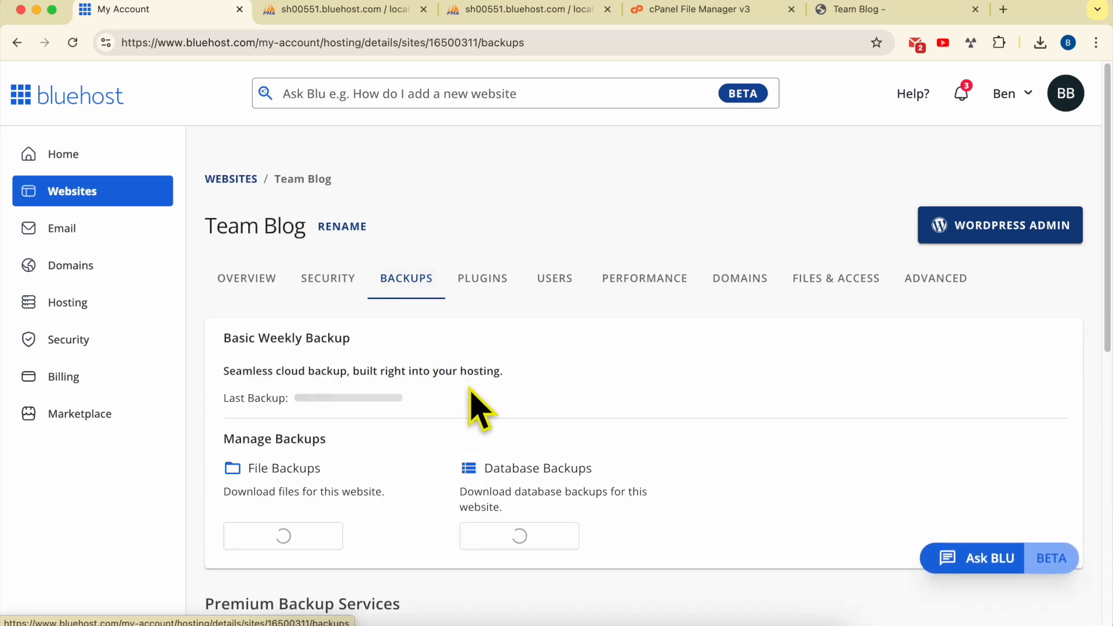
Access the site's database backups and look through the databases offered for the October 27th, 2025 backup.
triple_click(498, 467)
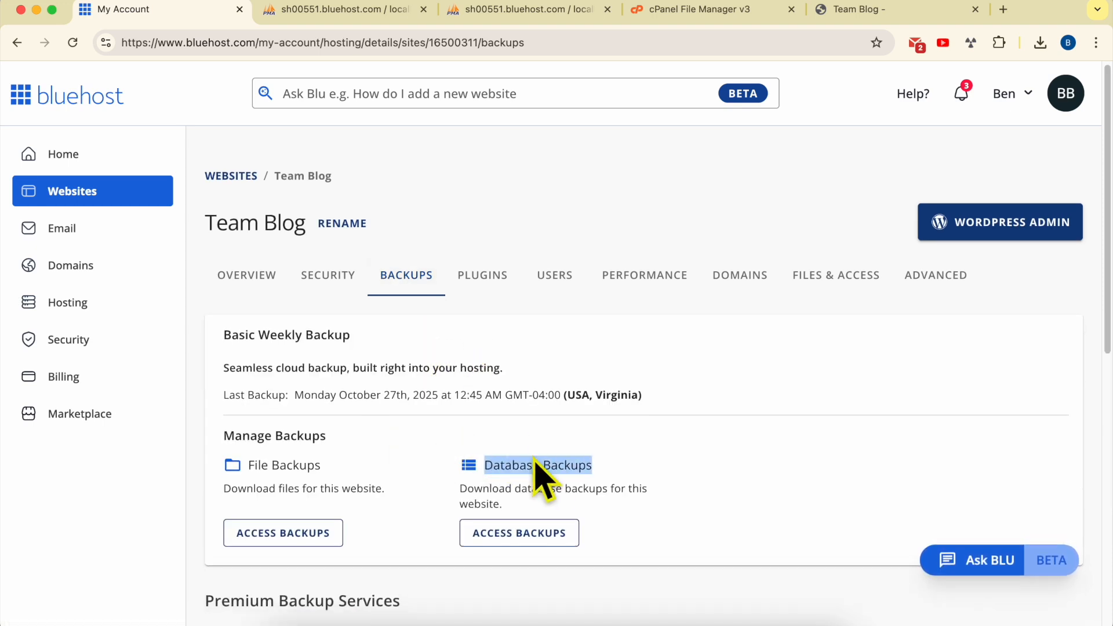
click(545, 536)
scroll(532, 509, down, 4)
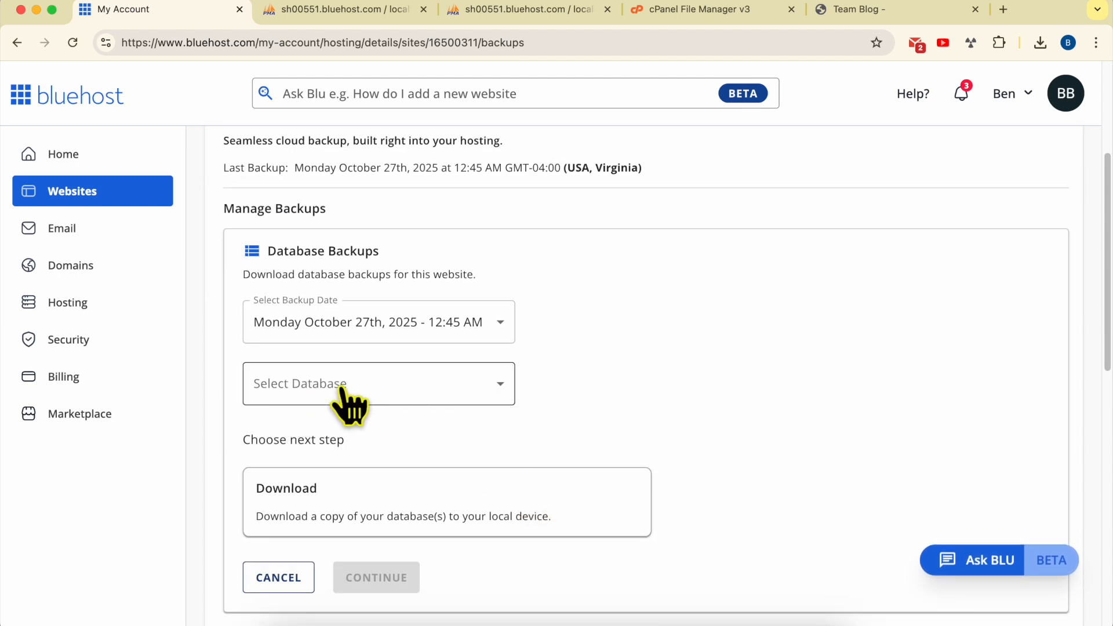
click(406, 384)
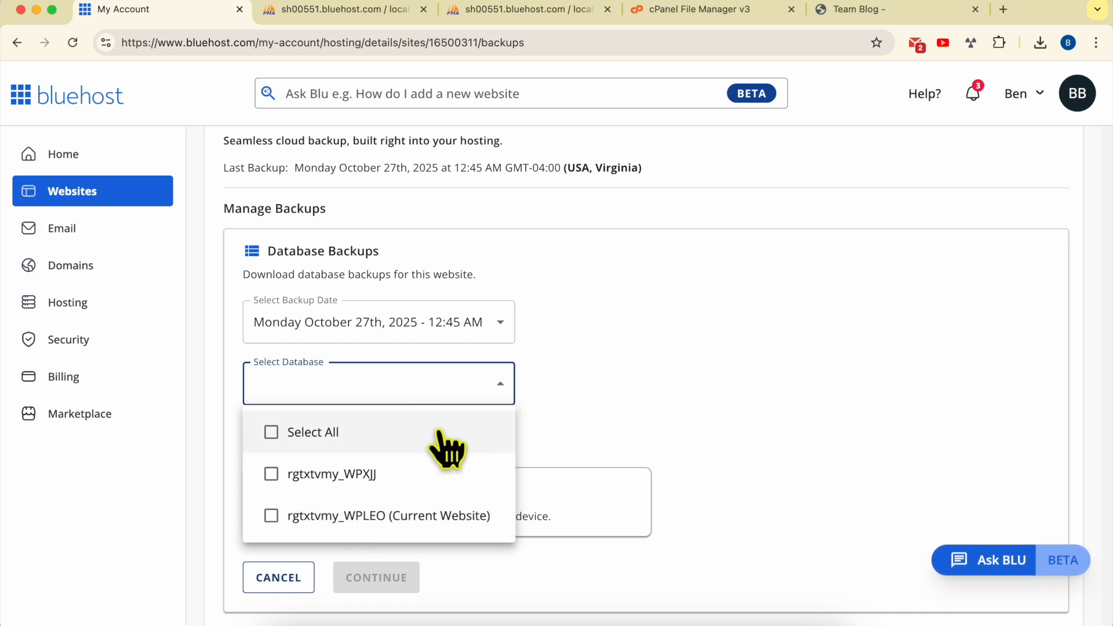
click(439, 231)
Highlight the Team Blog site name, view the live blog.automation.fan site, and return to the Bluehost backups page.
scroll(439, 231, up, 4)
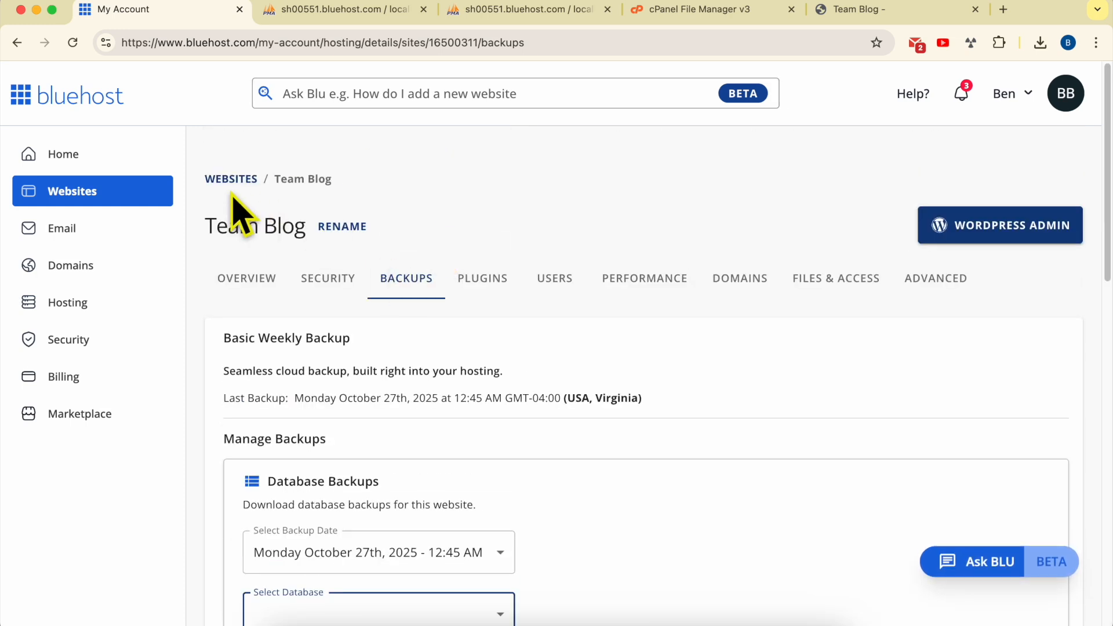
click(209, 225)
drag(208, 225, 303, 225)
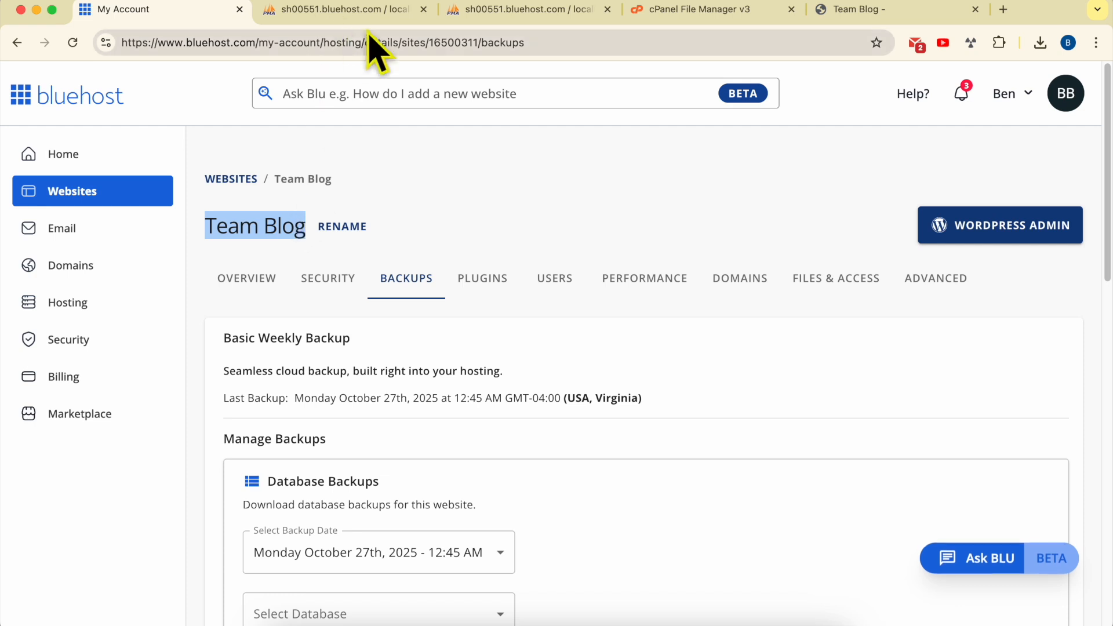
click(862, 16)
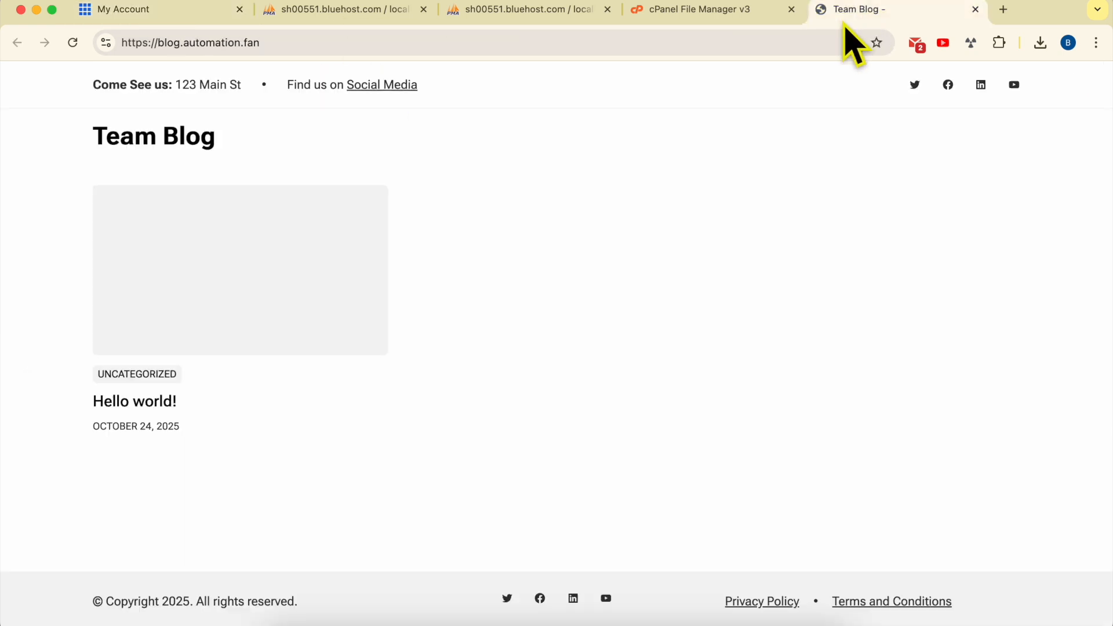
click(169, 10)
Check the backup's database list for the current website's entry and open the rgtxtvmy_WPLEO database in phpMyAdmin.
scroll(453, 463, down, 1)
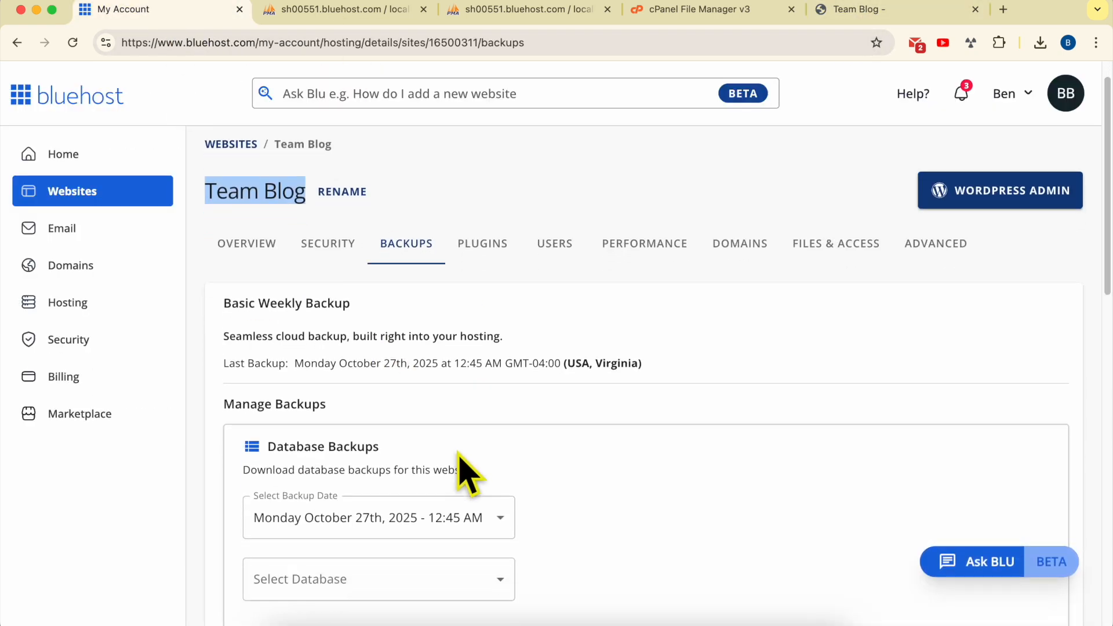
scroll(513, 441, down, 3)
click(405, 460)
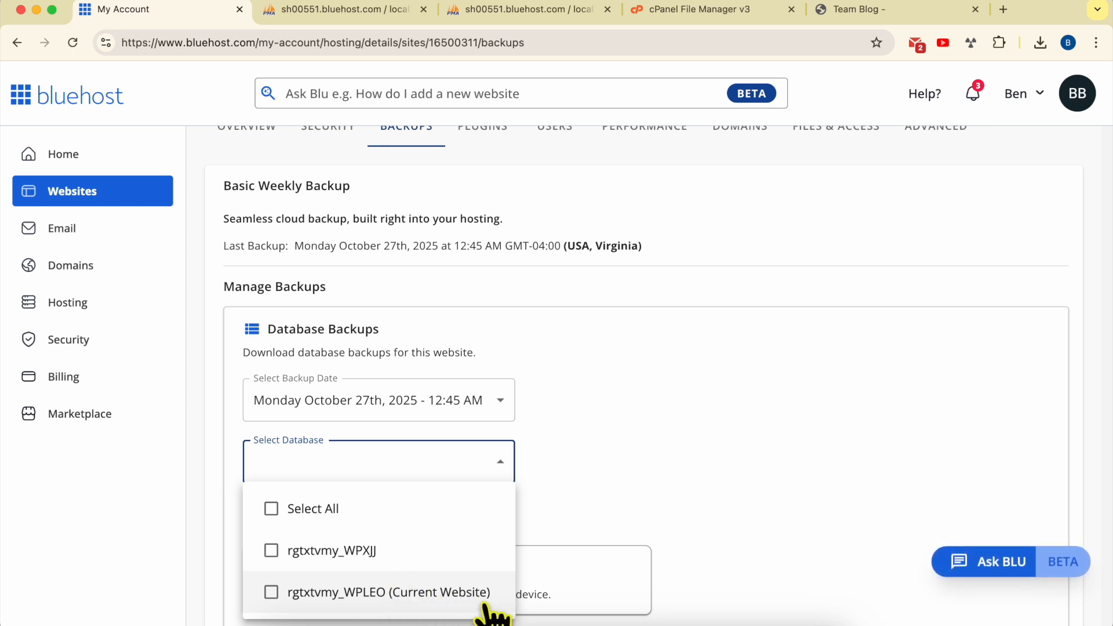
click(574, 480)
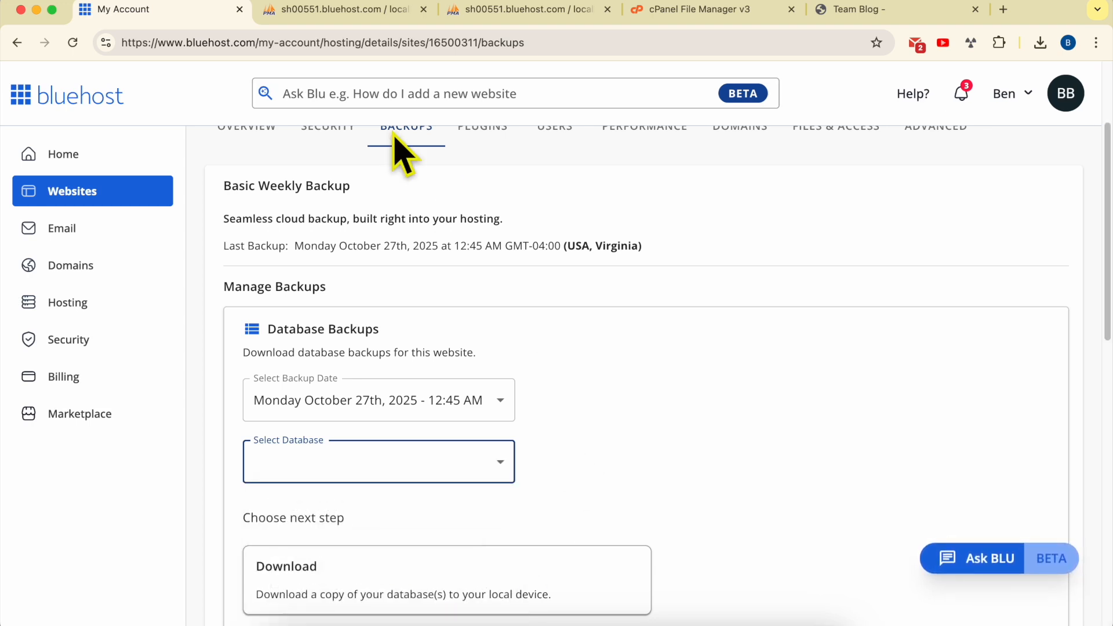
click(343, 10)
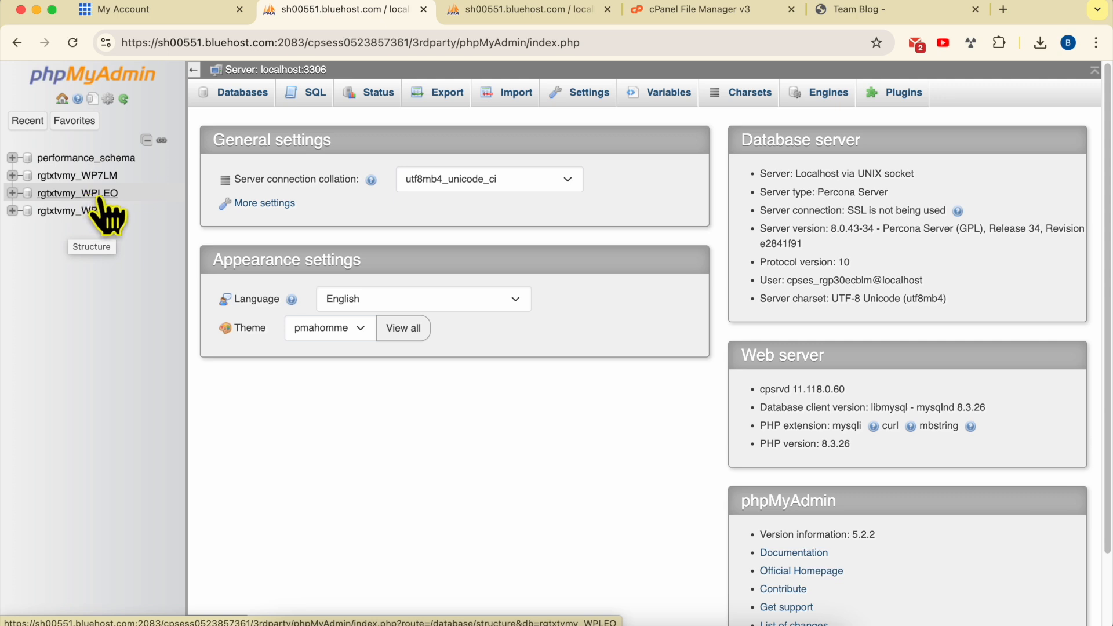
click(100, 196)
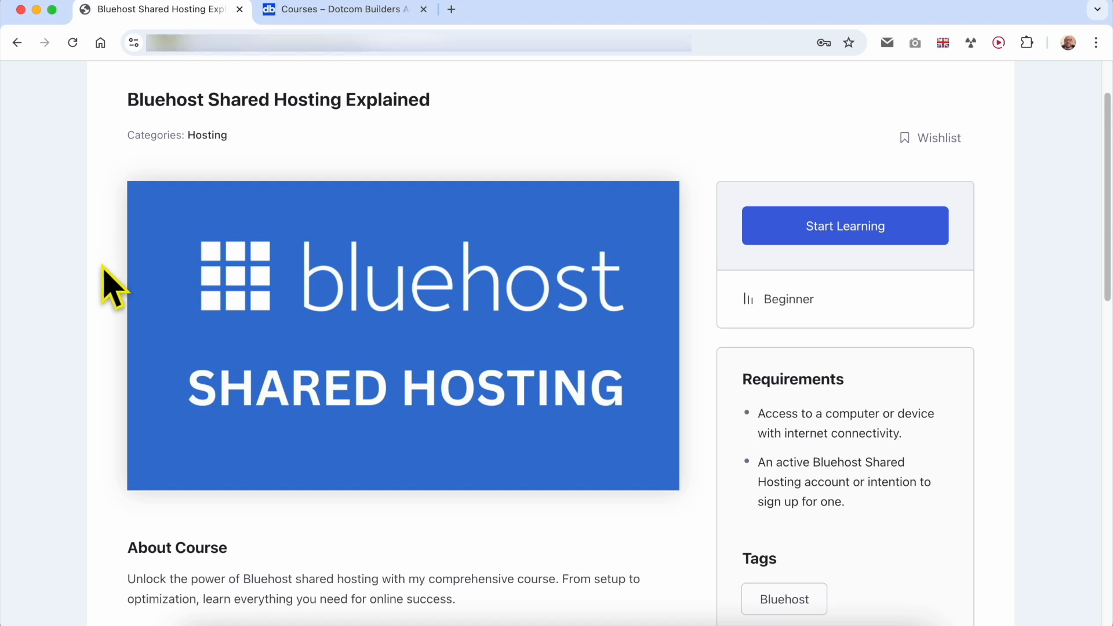
Expand the Website Setup and Management, Email Management and Domain Management sections of the Bluehost Shared Hosting Explained course and look through their lessons.
scroll(113, 287, down, 10)
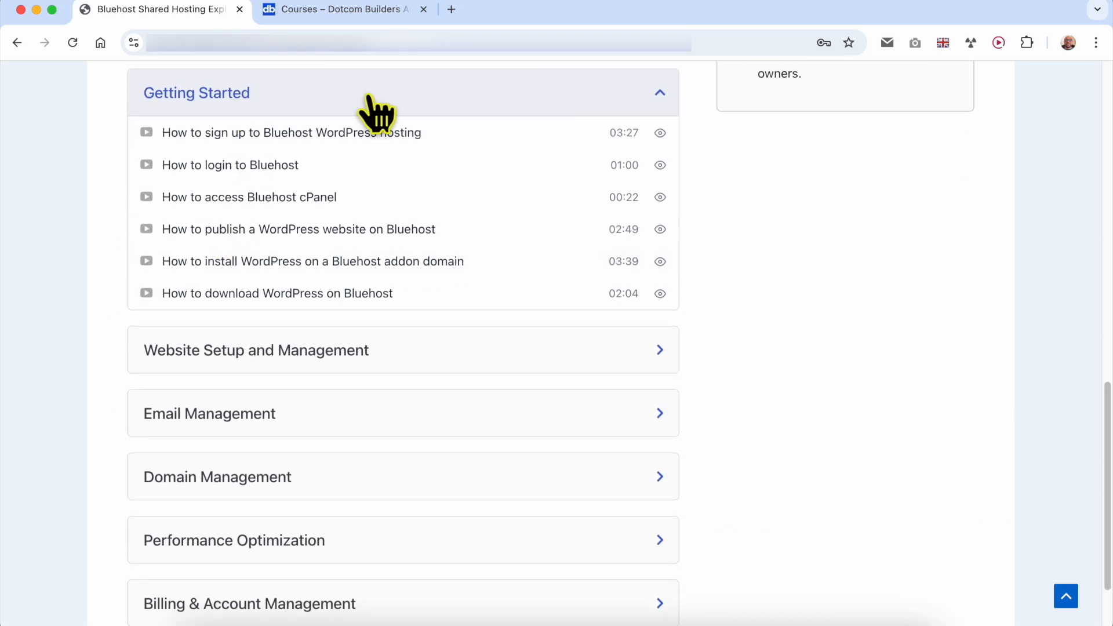
click(353, 350)
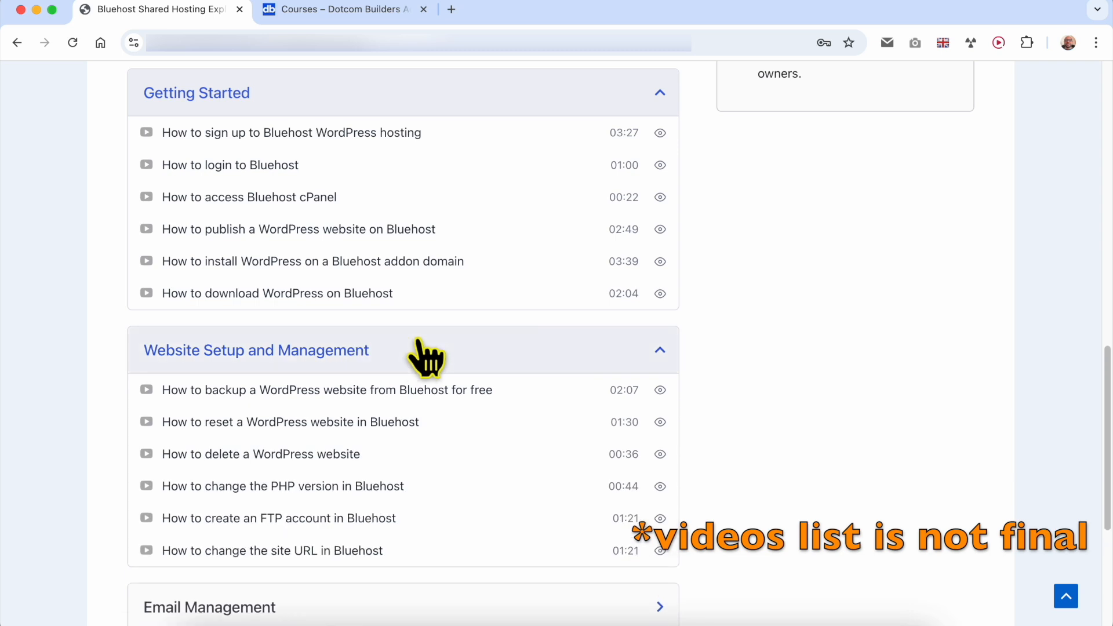
scroll(409, 345, down, 4)
click(331, 353)
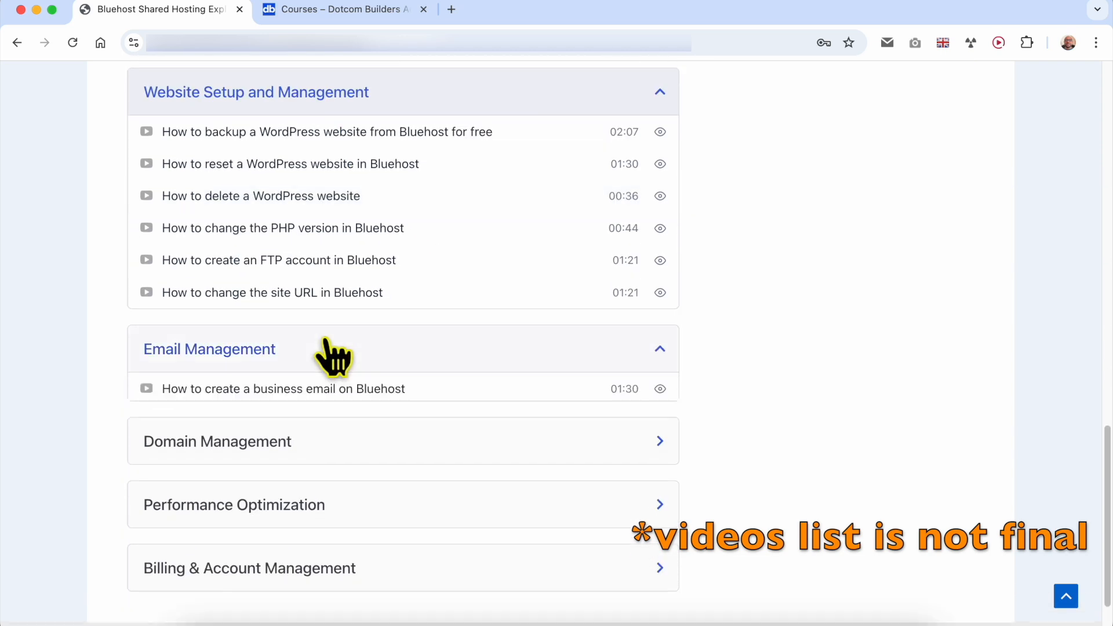
scroll(359, 355, down, 3)
click(362, 374)
scroll(406, 371, down, 4)
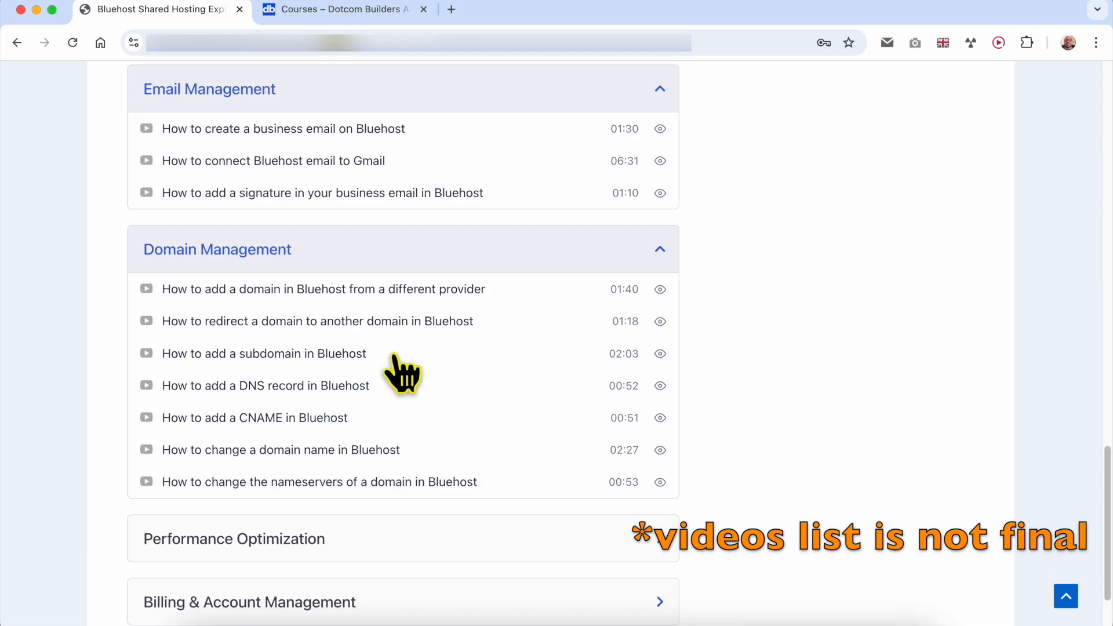
Expand the course's Performance Optimization and Billing & Account Management sections, look through their lessons and return to the course overview.
click(374, 418)
scroll(366, 441, down, 1)
click(318, 500)
scroll(390, 462, down, 2)
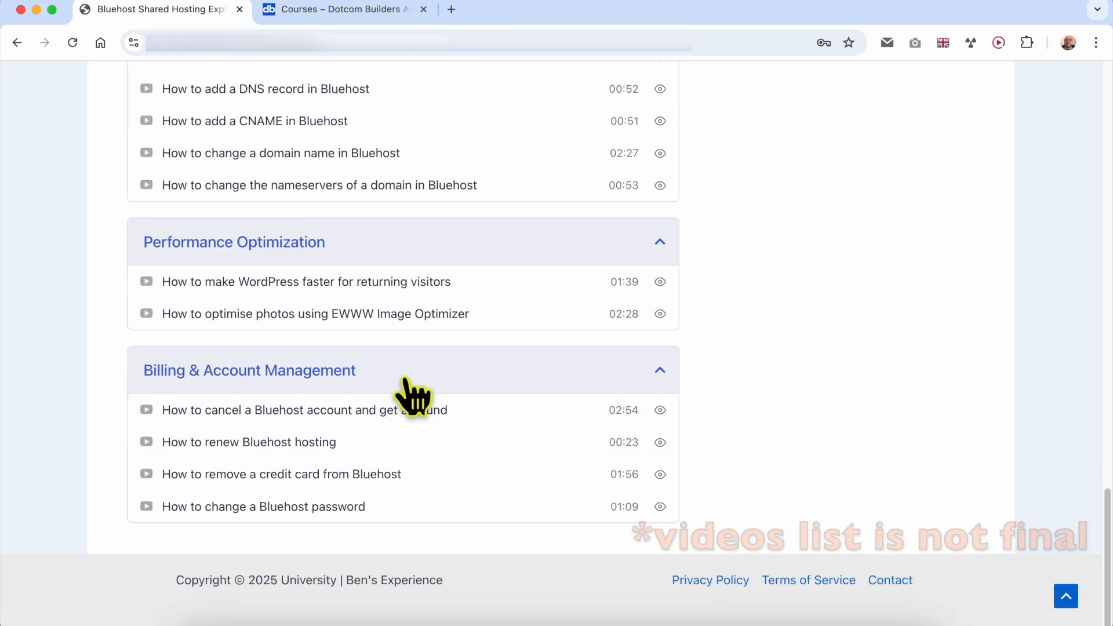
scroll(409, 394, up, 15)
scroll(409, 400, up, 2)
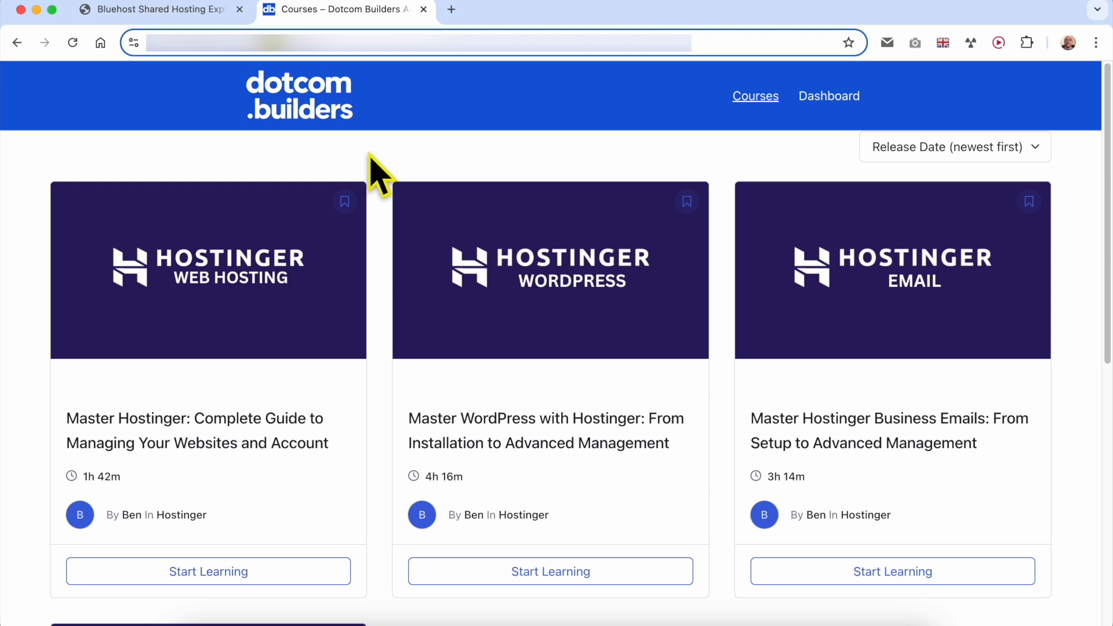
Look through the Hostinger courses on the Dotcom Builders academy's courses page and highlight the page address.
click(373, 174)
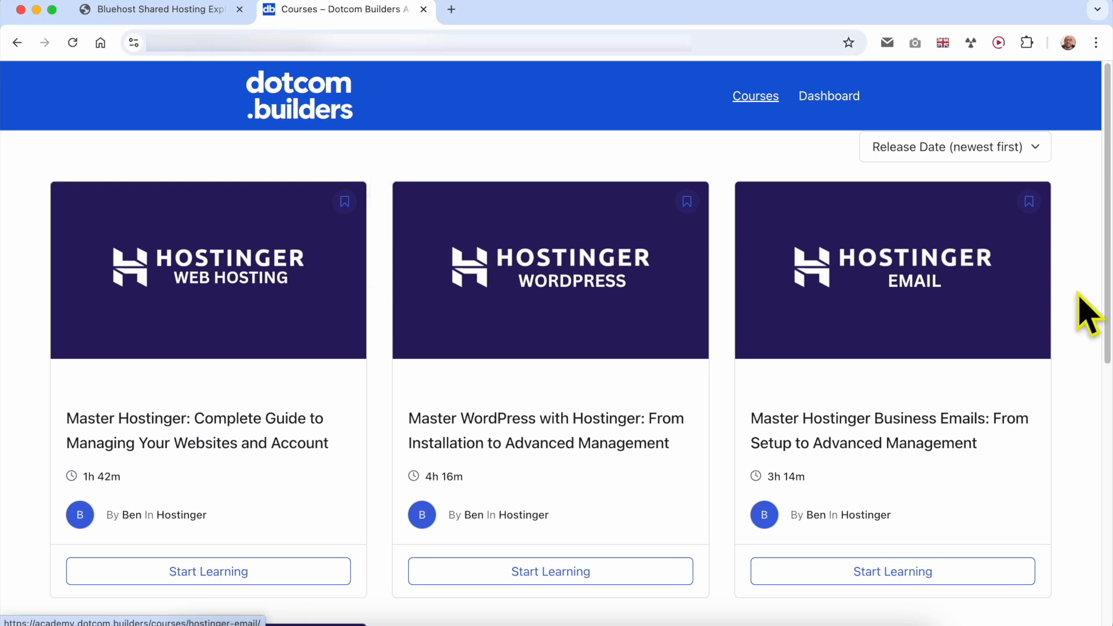
scroll(504, 311, down, 5)
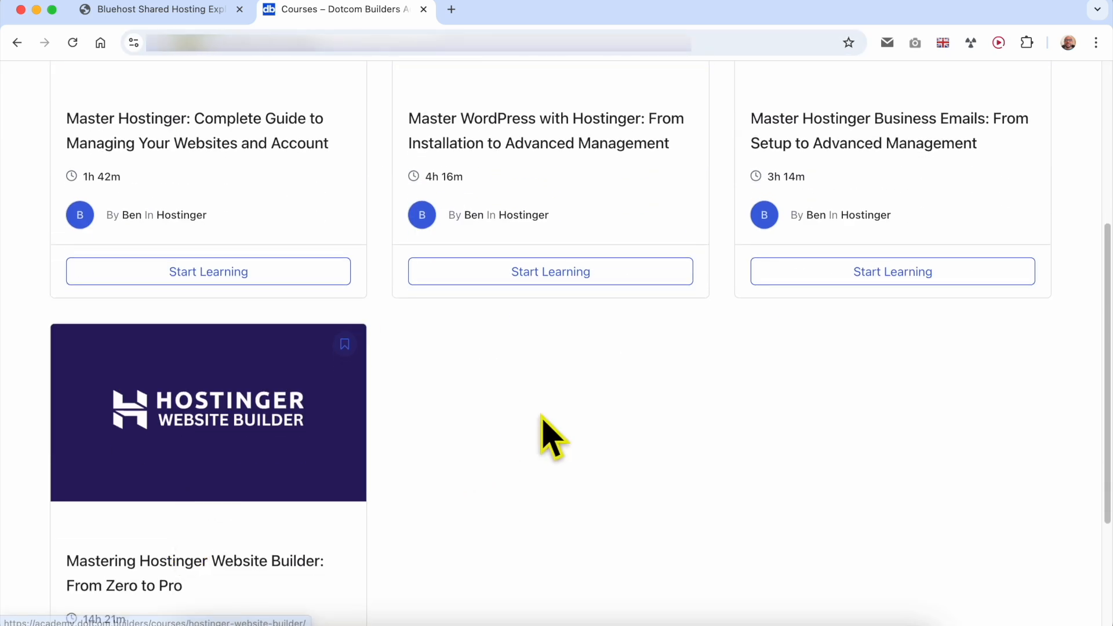
scroll(542, 435, up, 5)
click(186, 54)
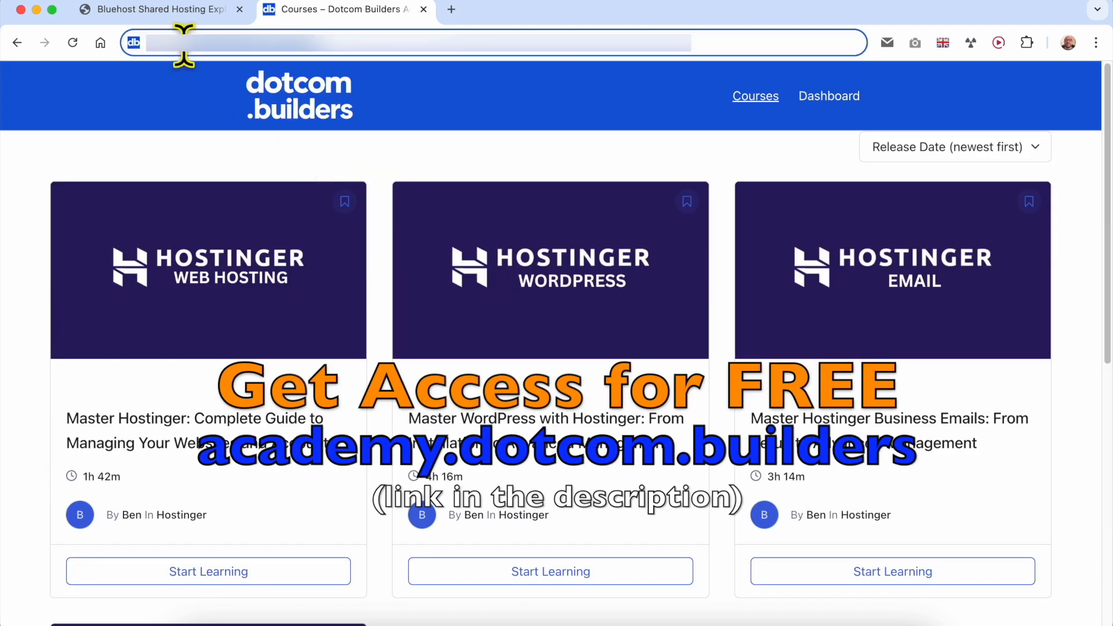
click(465, 112)
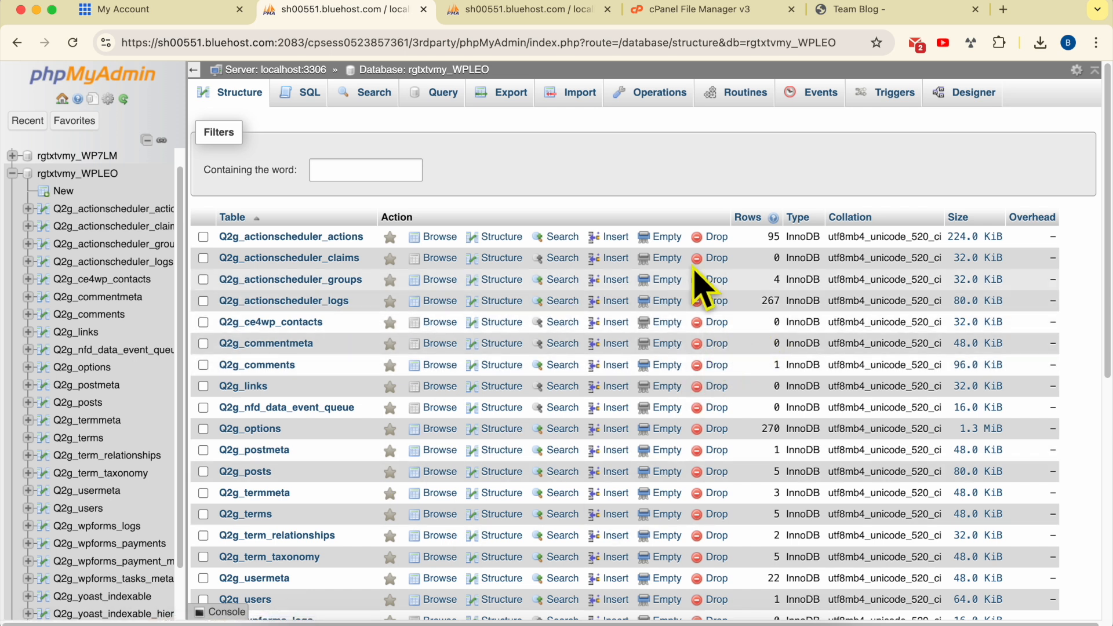
Export the rgtxtvmy_WPLEO database as SQL with the Quick method and select the exported file together with the cgi-bin (1) folder in Downloads.
click(518, 95)
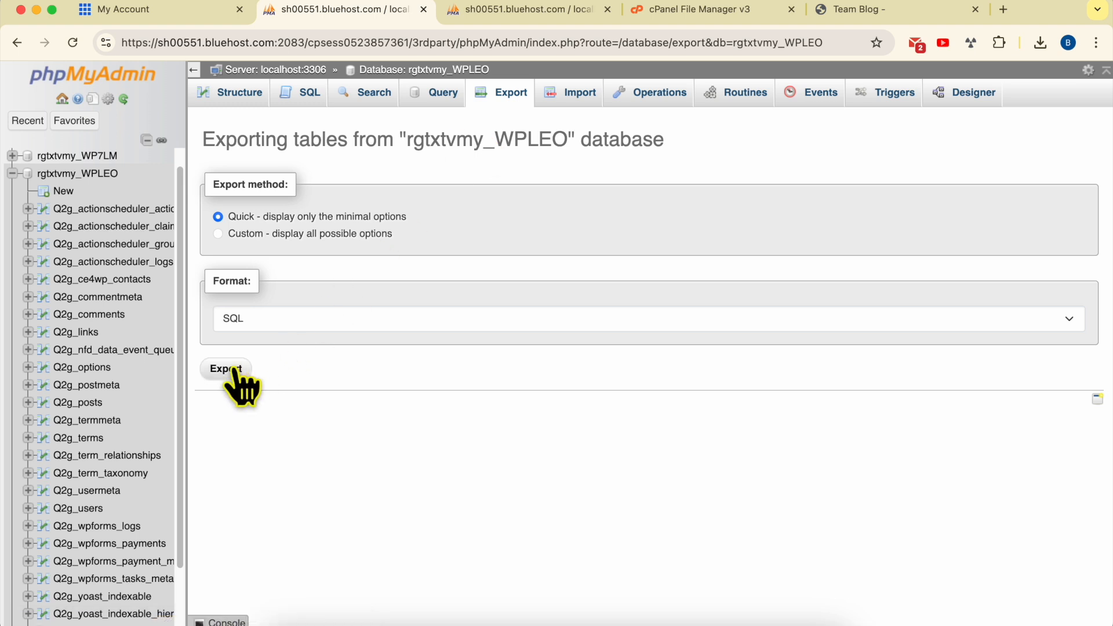
click(234, 370)
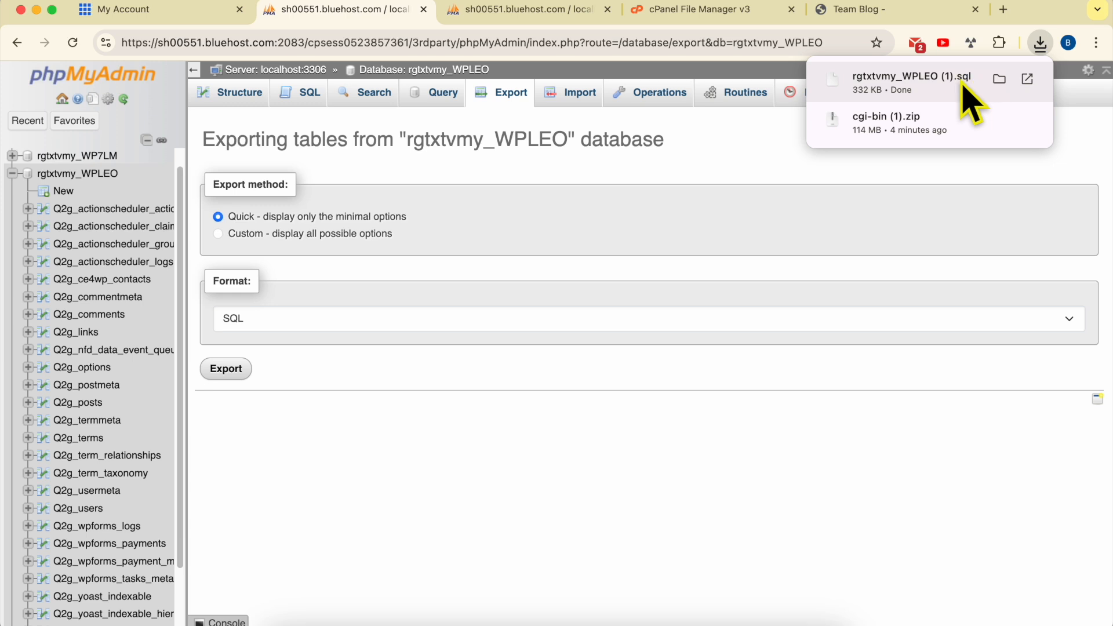
click(999, 79)
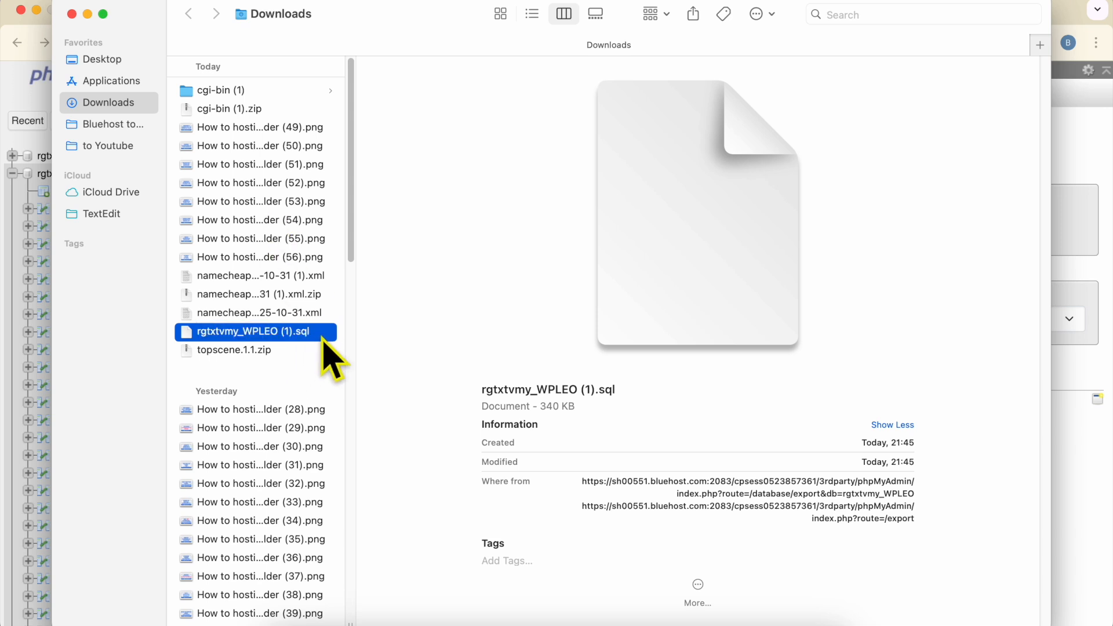
super+click(288, 91)
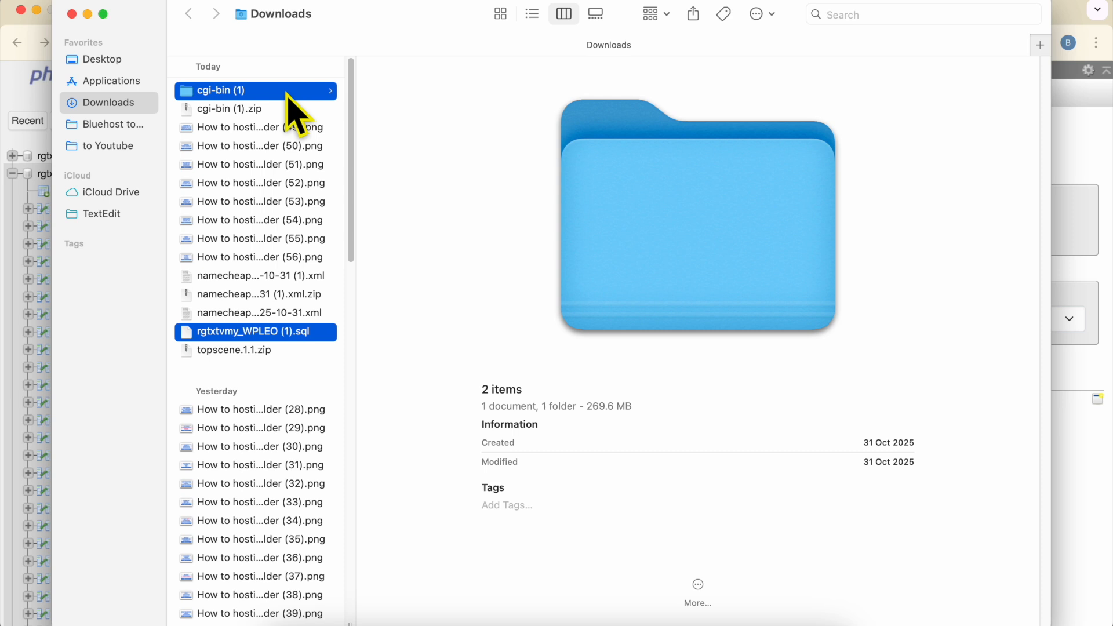